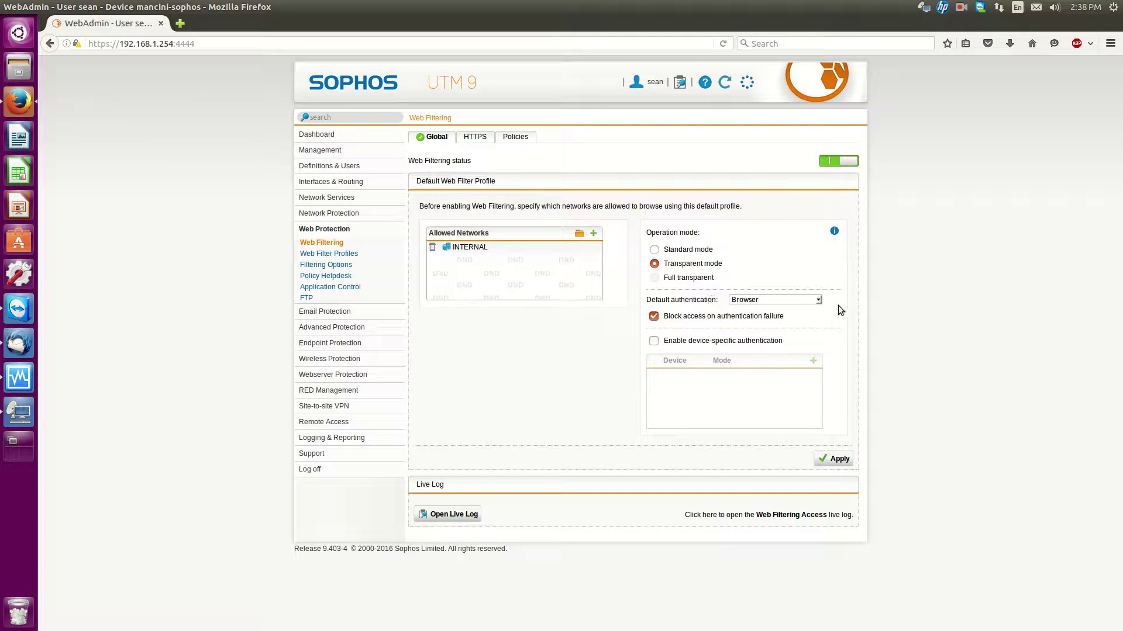
# - Change the default web filter profile's authentication from None to Browser and apply it
pyautogui.click(792, 300)
pyautogui.click(736, 321)
pyautogui.click(742, 301)
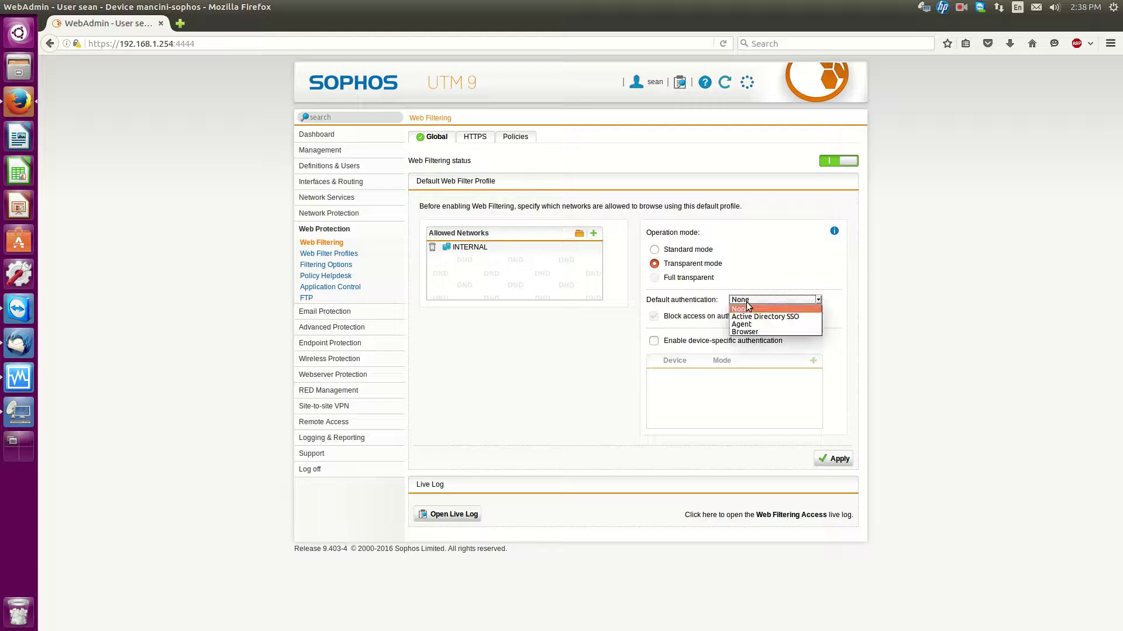
pyautogui.click(761, 331)
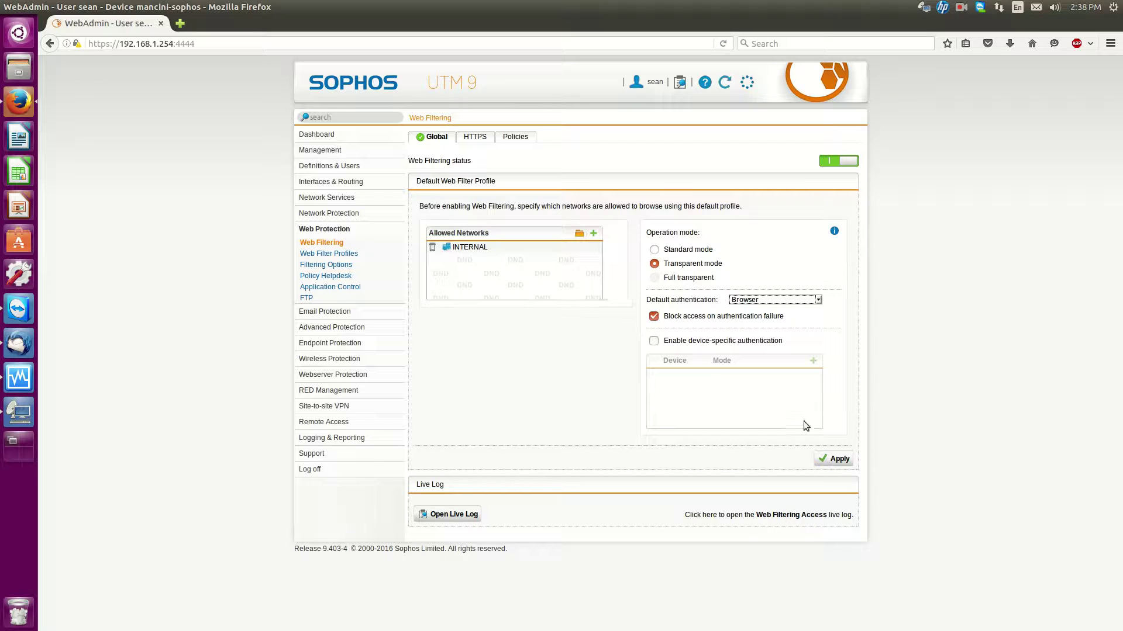
pyautogui.click(833, 459)
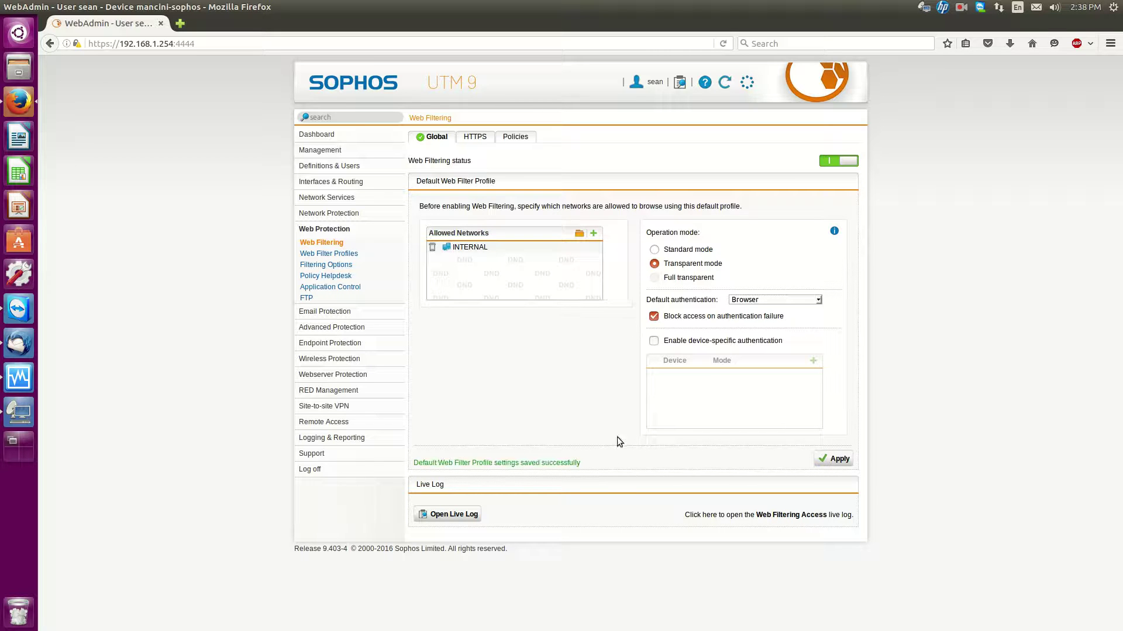
pyautogui.click(683, 341)
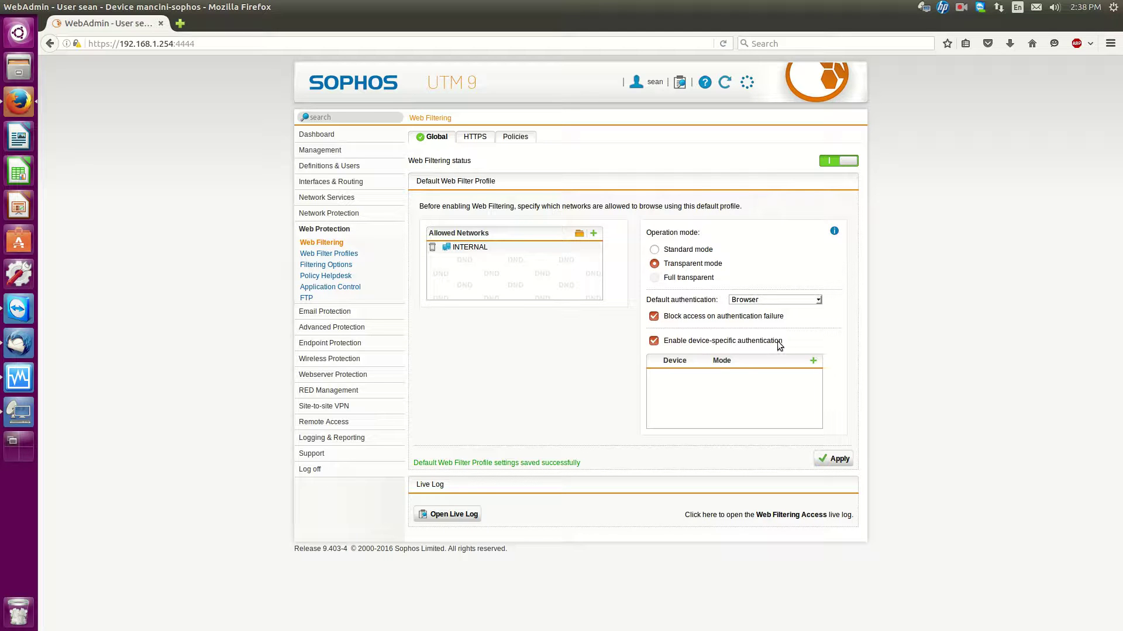
pyautogui.click(813, 362)
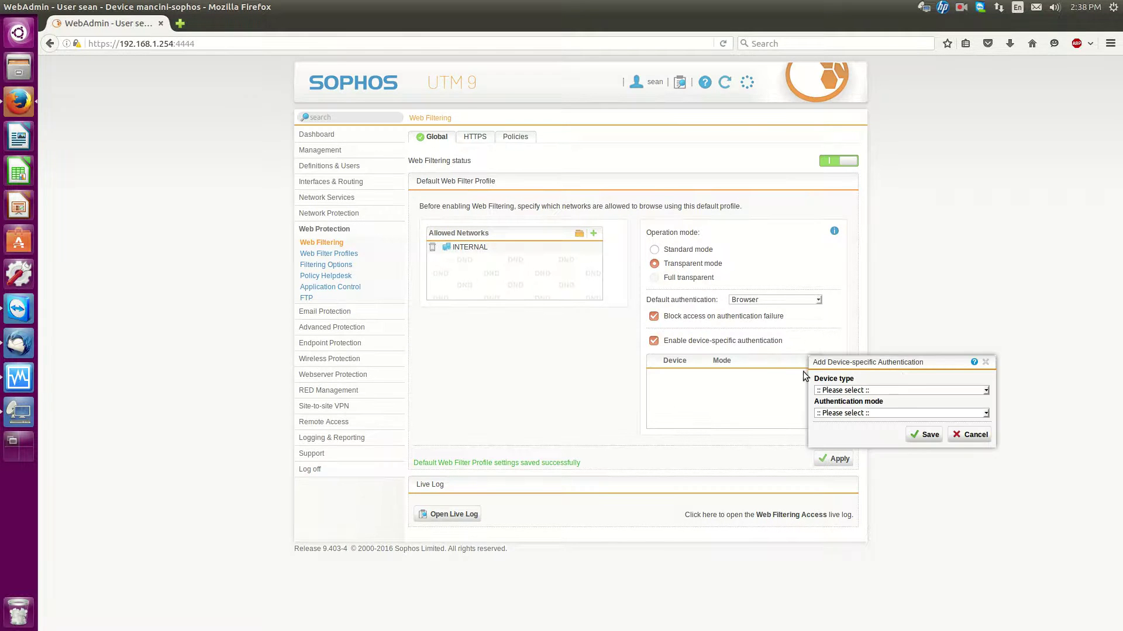
pyautogui.click(897, 390)
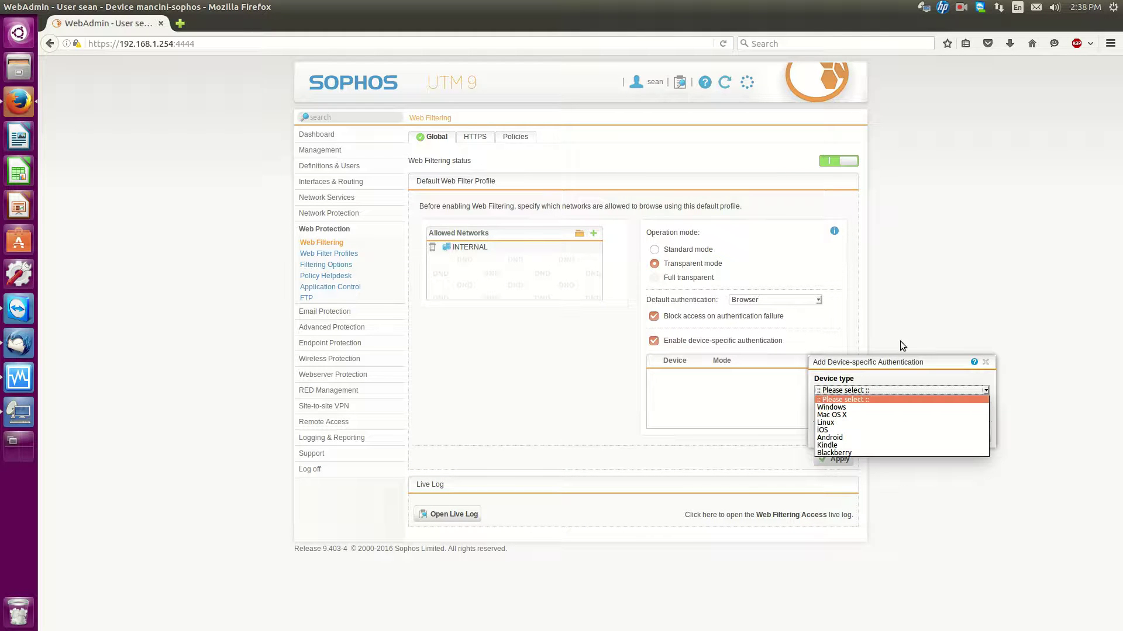
pyautogui.click(888, 366)
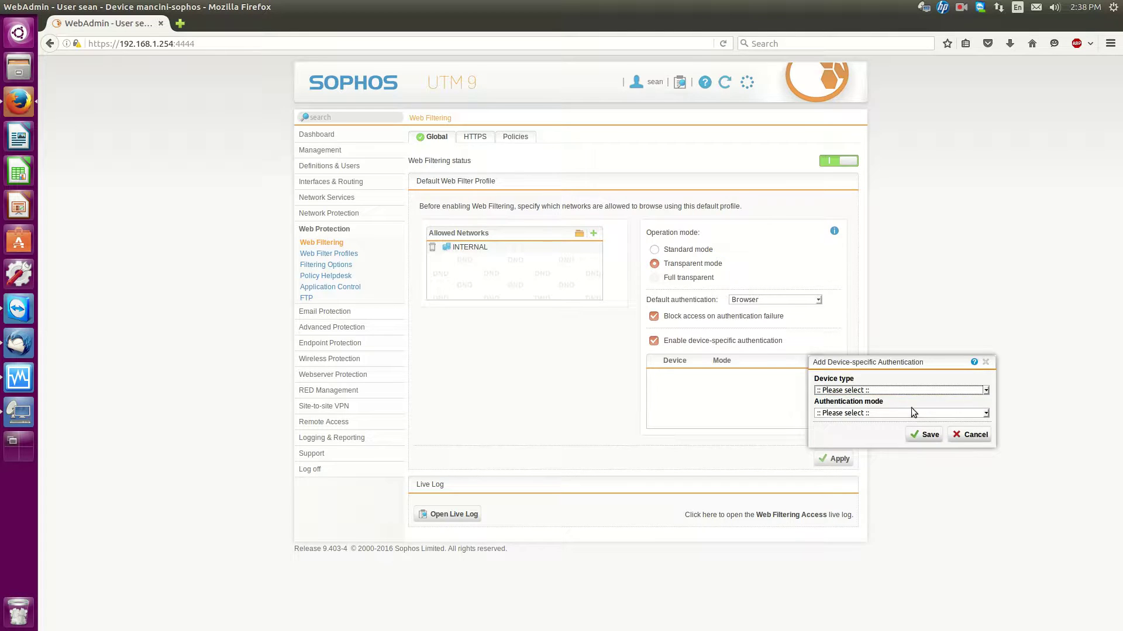
pyautogui.click(971, 436)
pyautogui.click(654, 341)
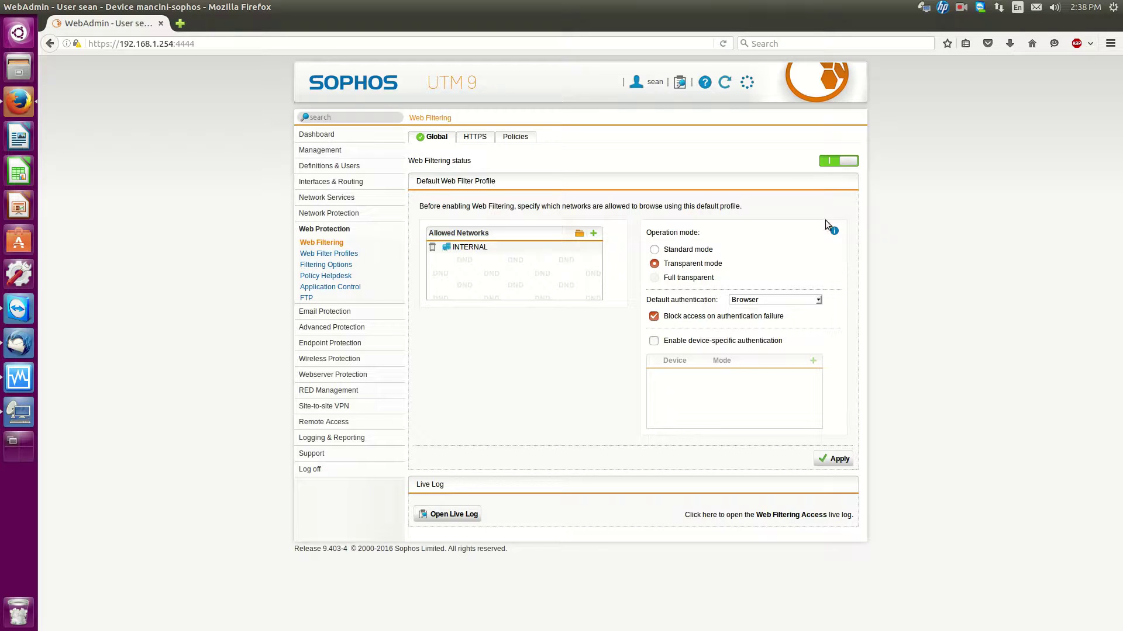
pyautogui.click(834, 458)
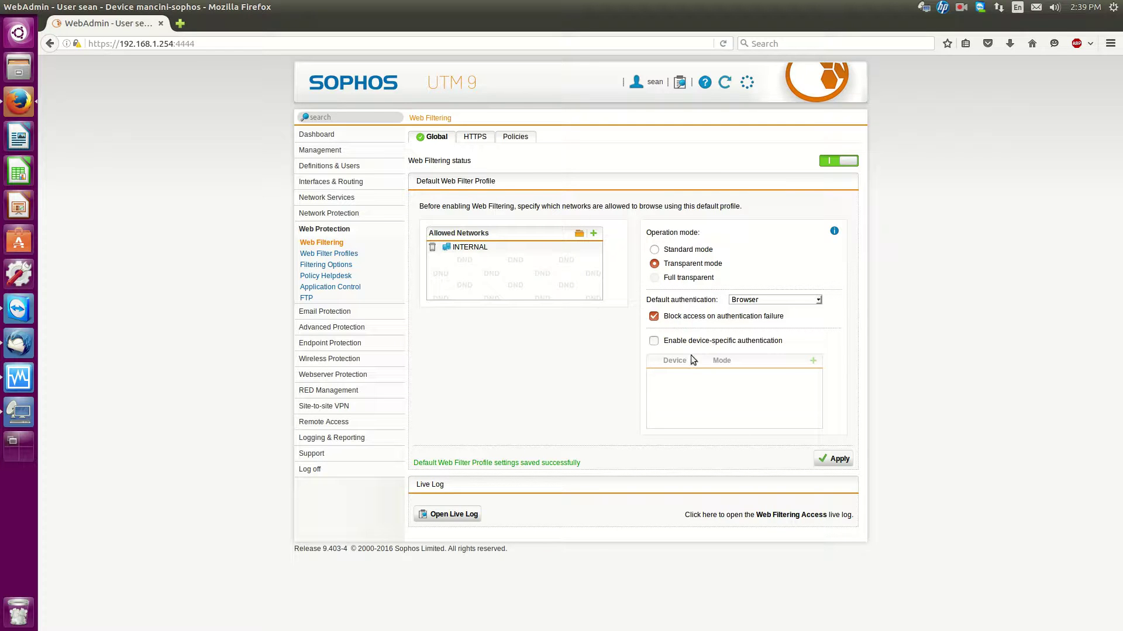
# - On the Web Filtering policies list, start a new policy and add the Support group to it
pyautogui.click(521, 140)
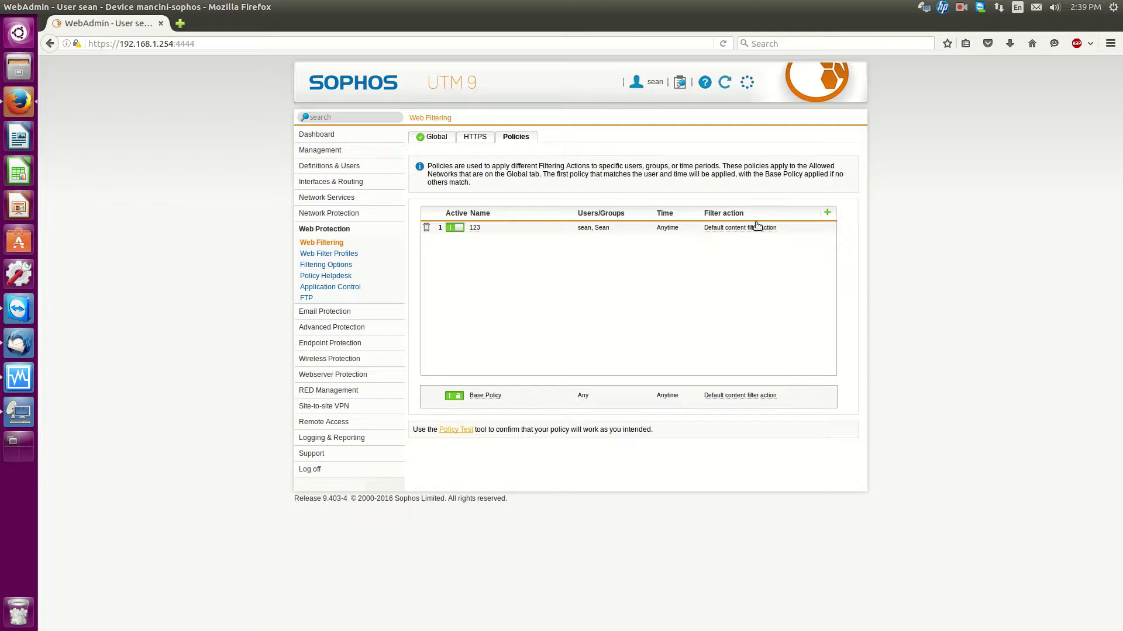
pyautogui.click(827, 213)
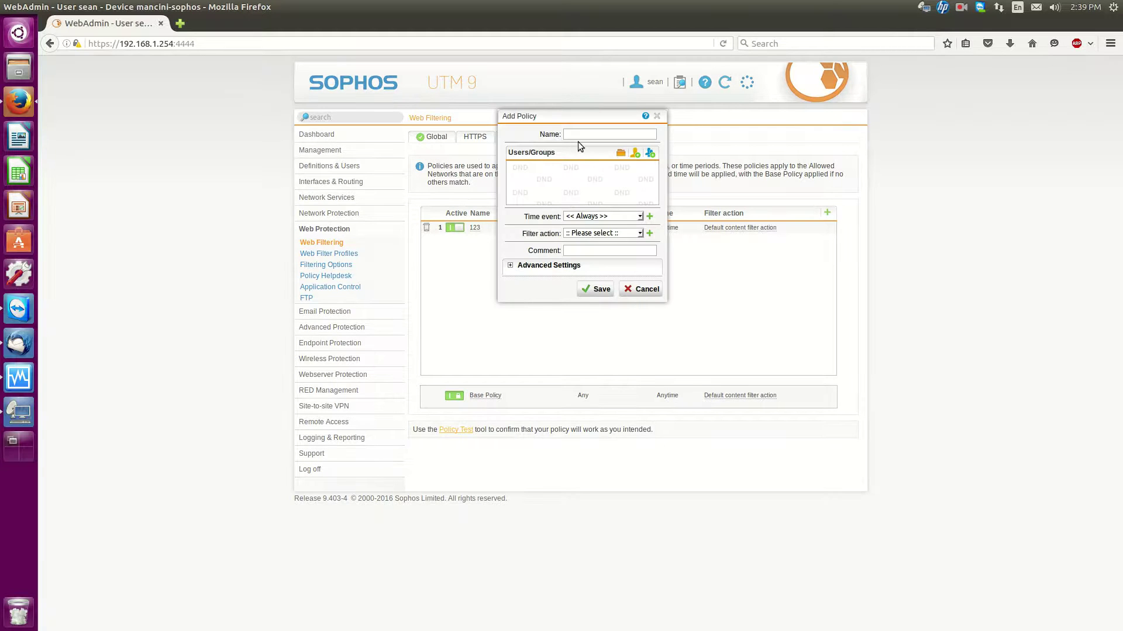
pyautogui.click(621, 152)
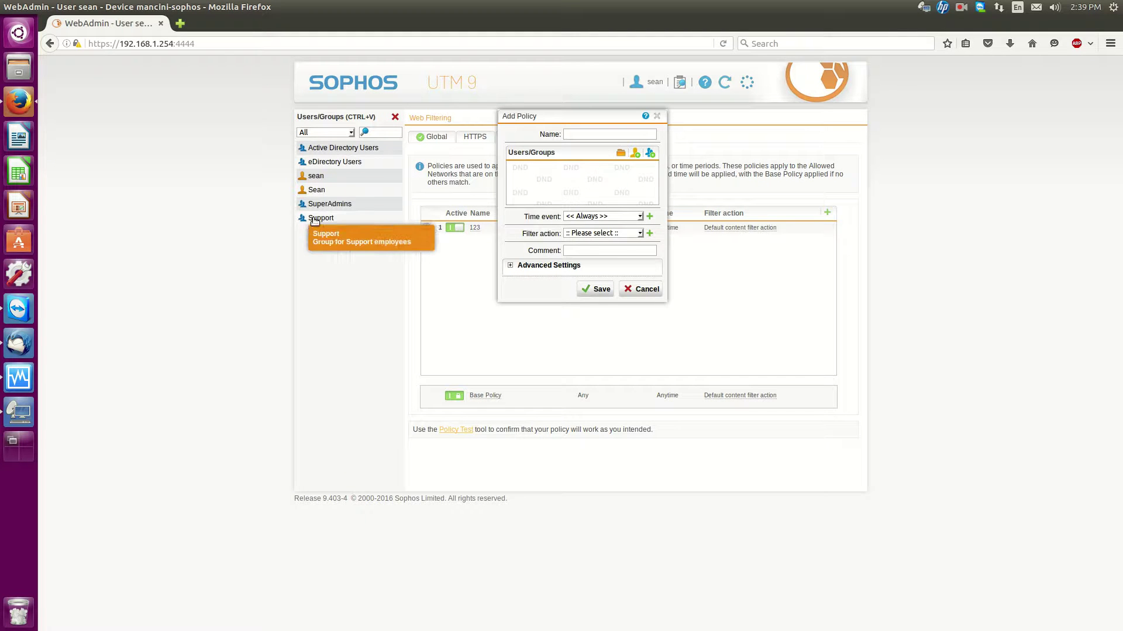
pyautogui.moveTo(321, 218); pyautogui.dragTo(591, 201)
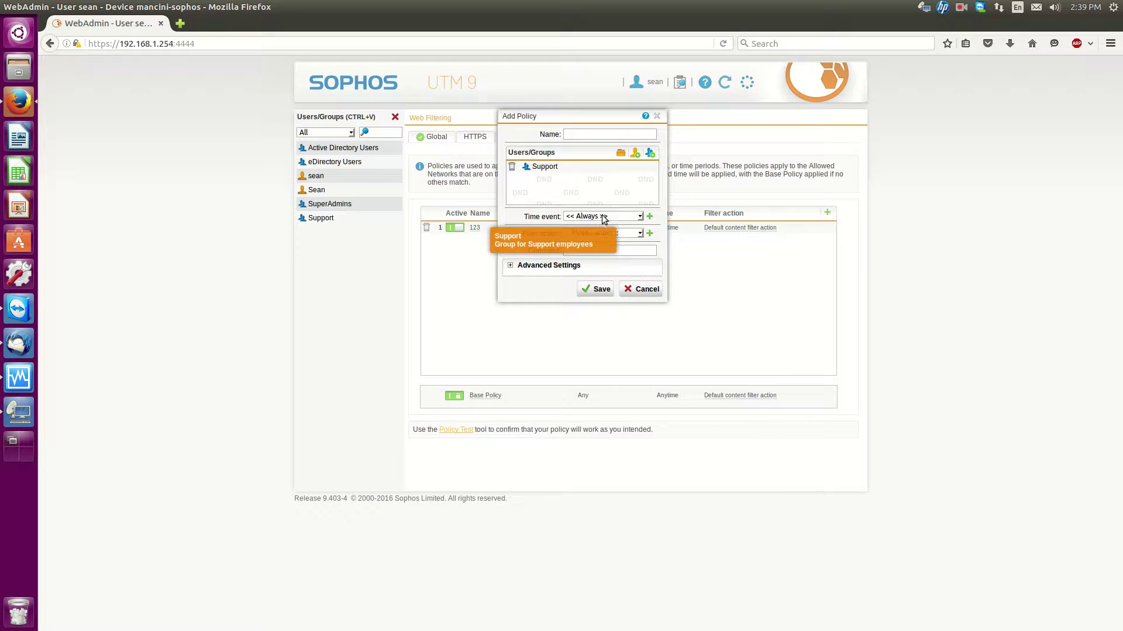
# - Review the new policy's Time event and Filter action options, then cancel the draft policy
pyautogui.click(602, 217)
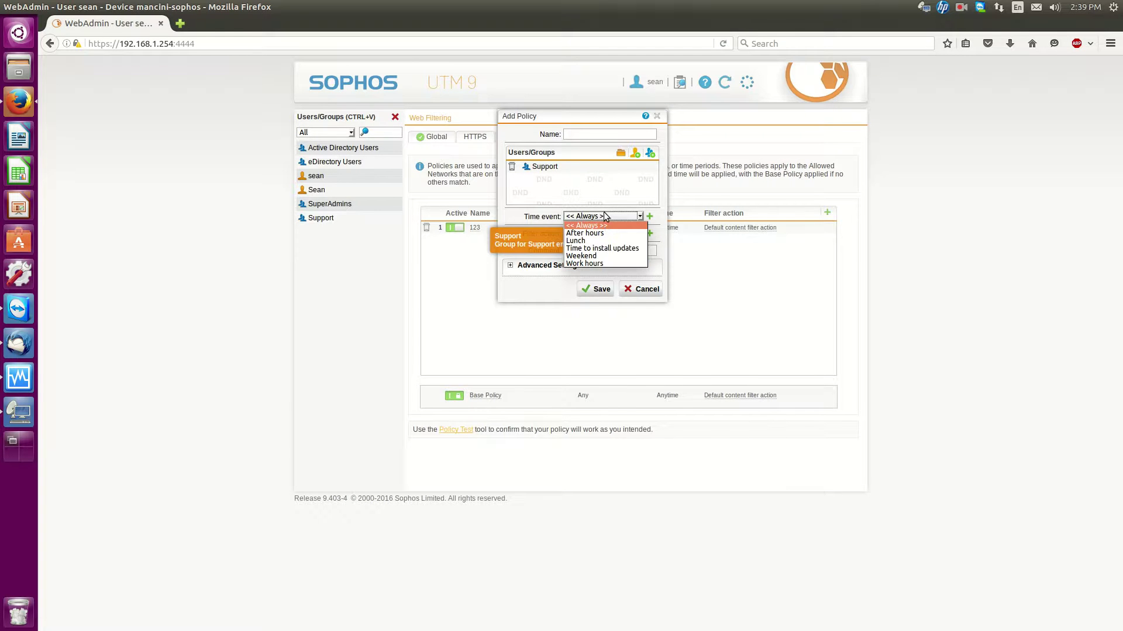
pyautogui.moveTo(608, 221); pyautogui.dragTo(533, 250)
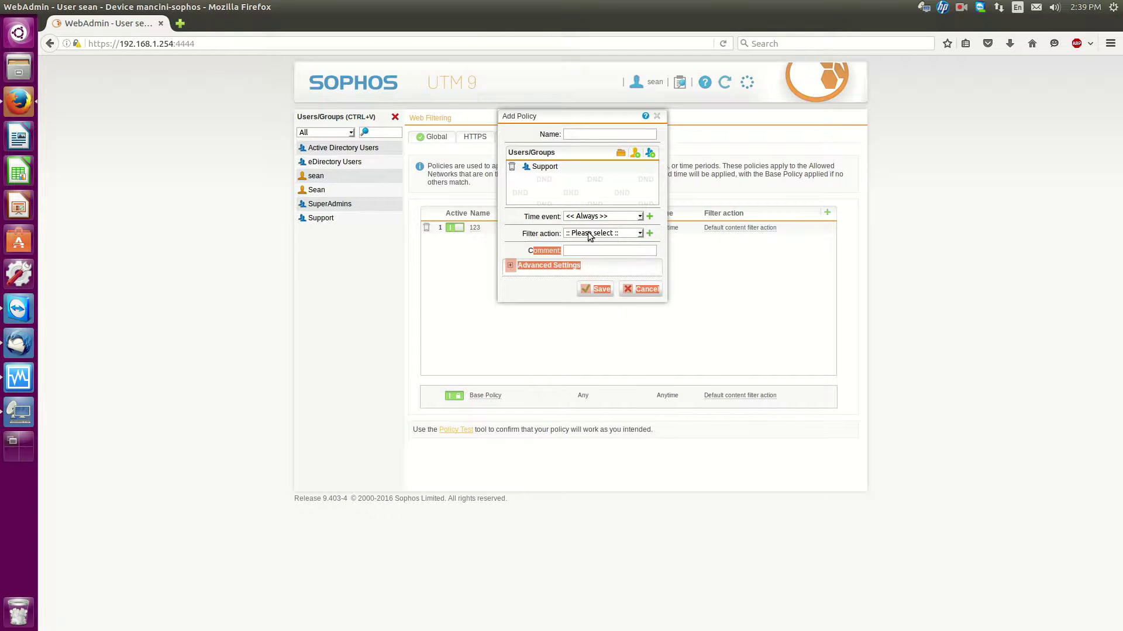
pyautogui.click(526, 237)
pyautogui.click(588, 234)
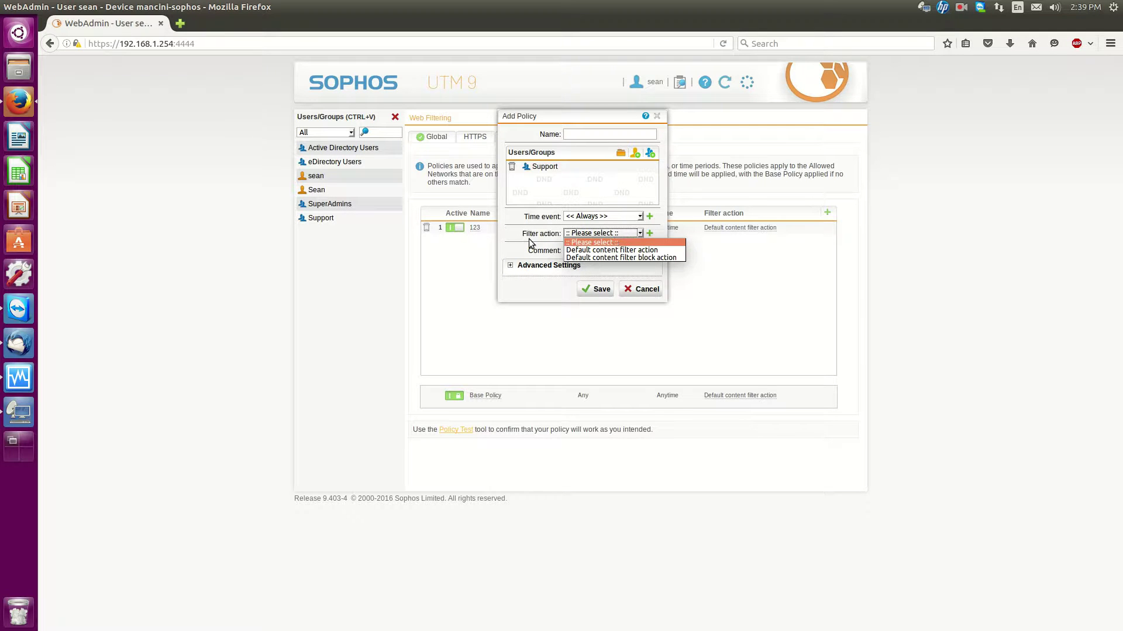
pyautogui.click(613, 242)
pyautogui.click(639, 287)
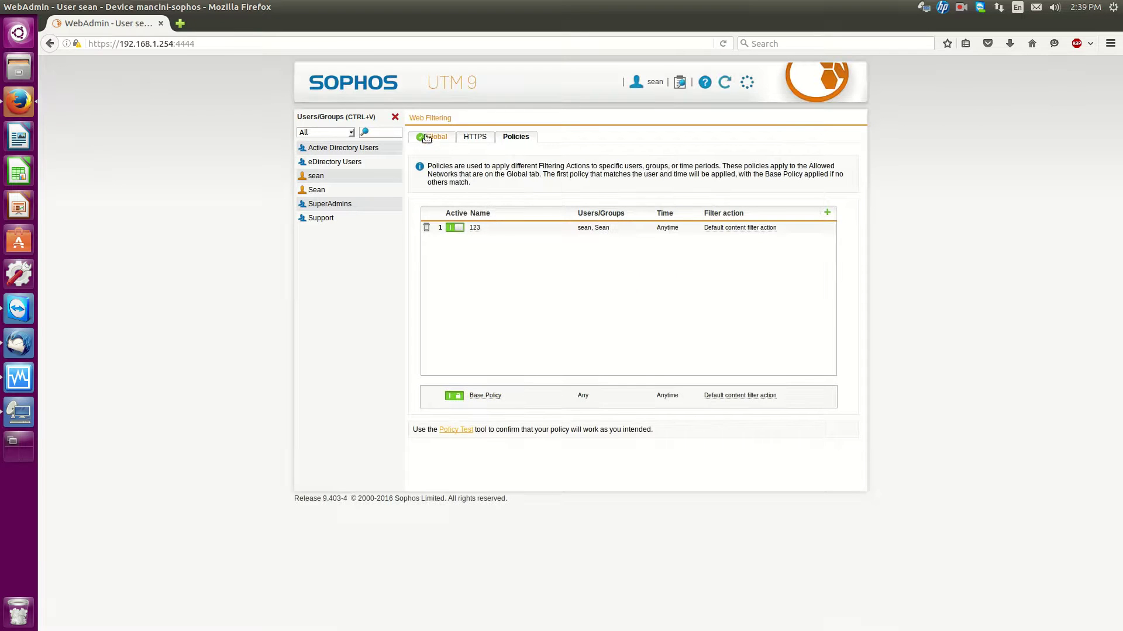
# - Close the Users/Groups panel and browse Filtering Options (website filtering, unwanted applications) and Web Filter Profiles
pyautogui.click(395, 117)
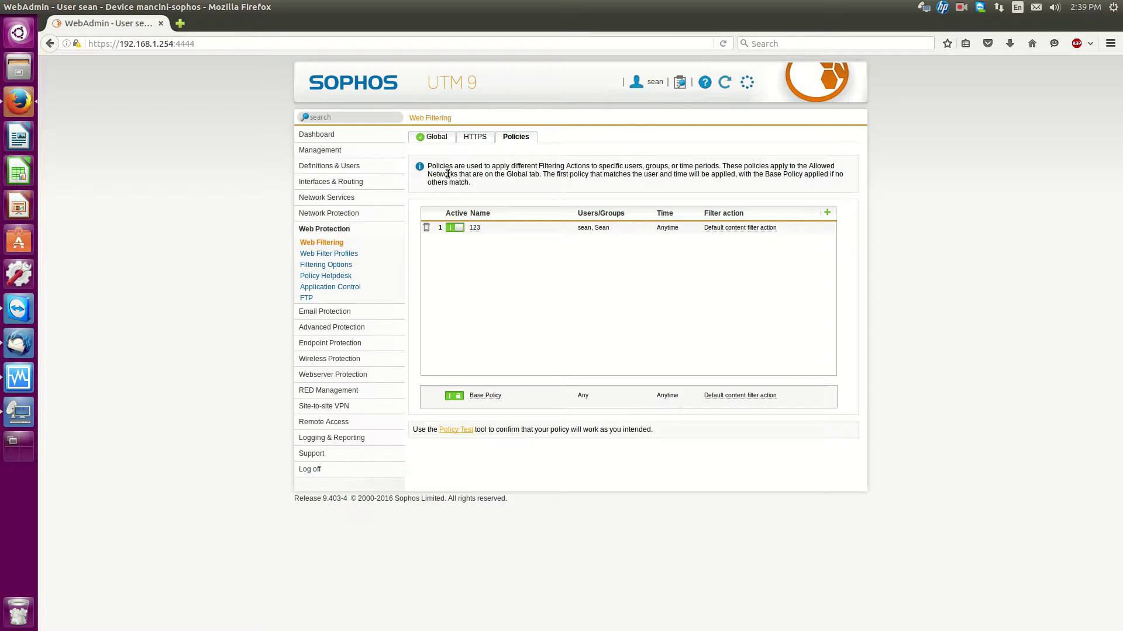
pyautogui.click(301, 264)
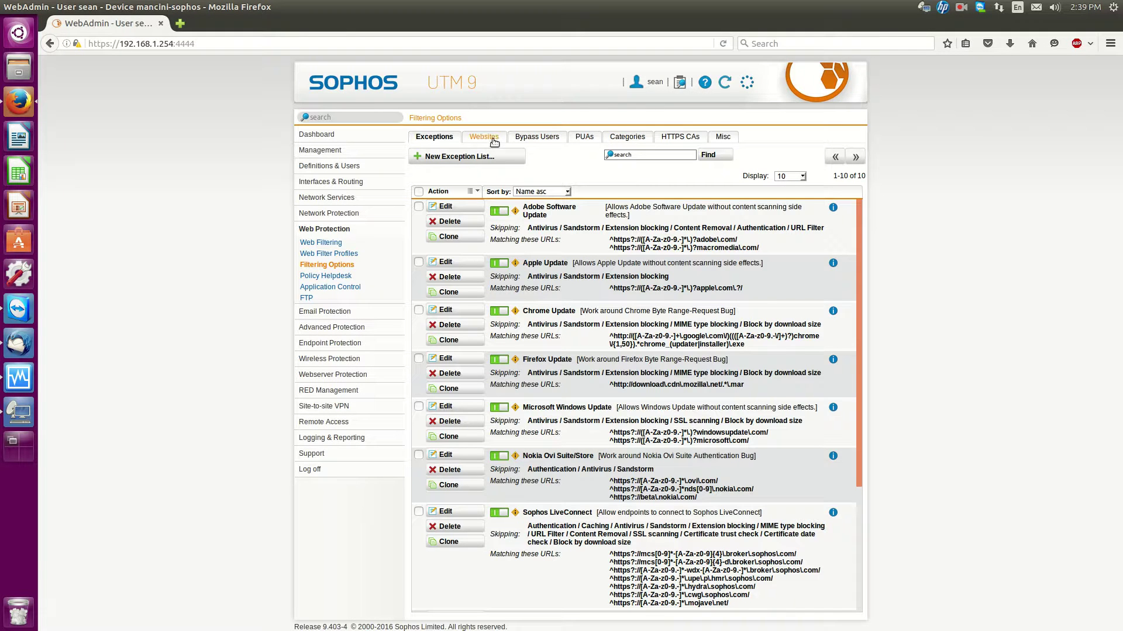
pyautogui.click(475, 140)
pyautogui.click(582, 138)
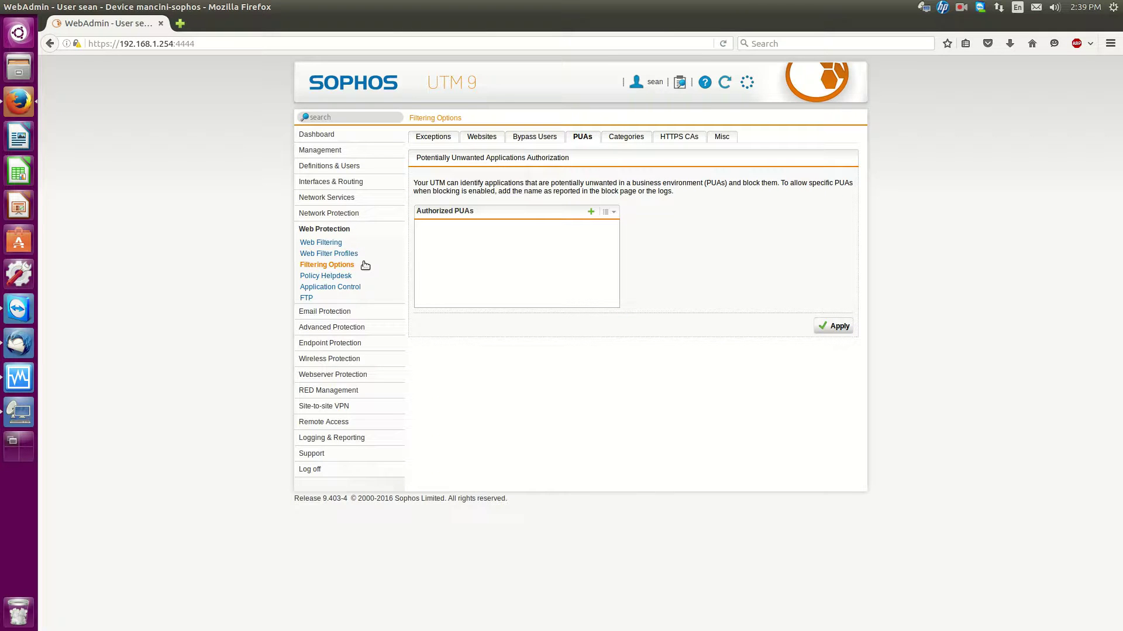
pyautogui.click(339, 255)
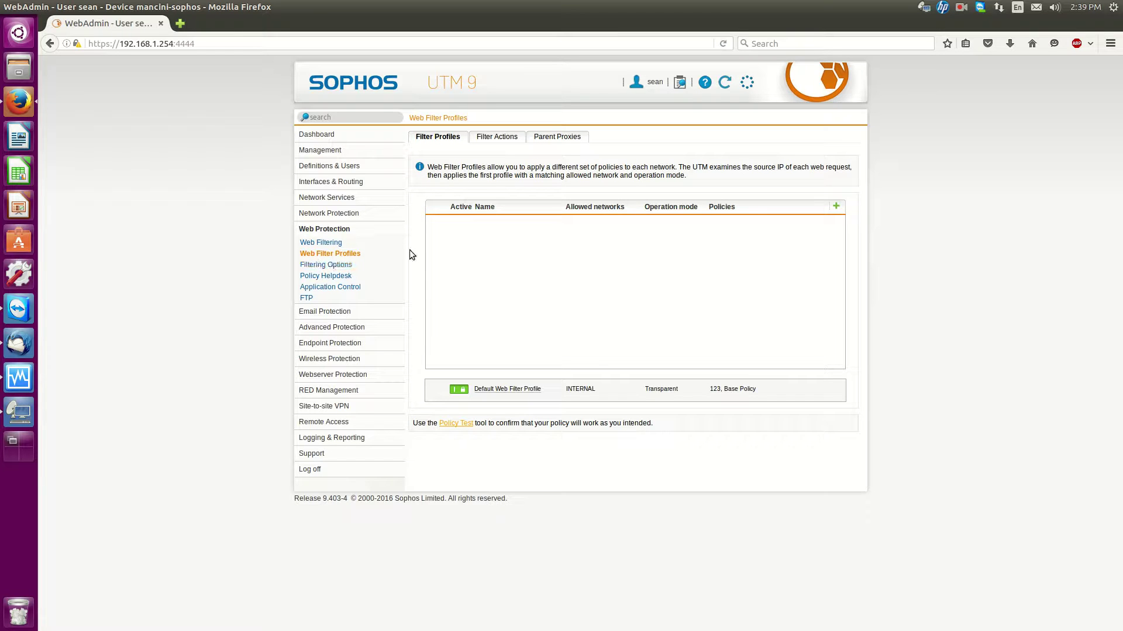
pyautogui.click(322, 268)
pyautogui.click(327, 255)
# - Start a new filter action, cancel it unsaved, and return to Web Filtering global settings
pyautogui.click(505, 141)
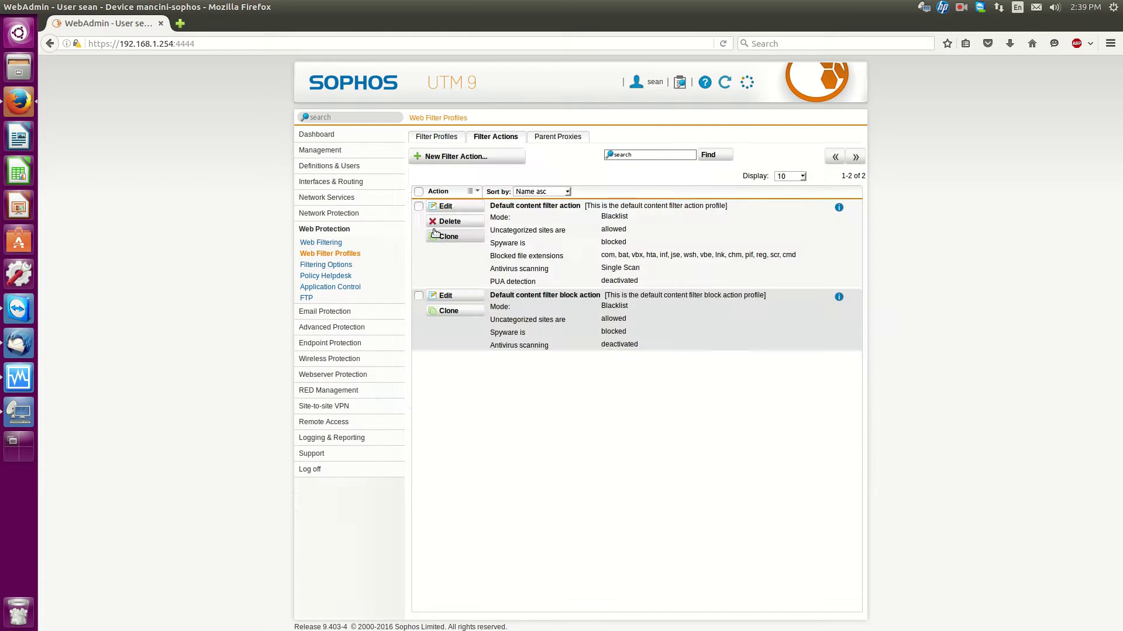
pyautogui.click(468, 157)
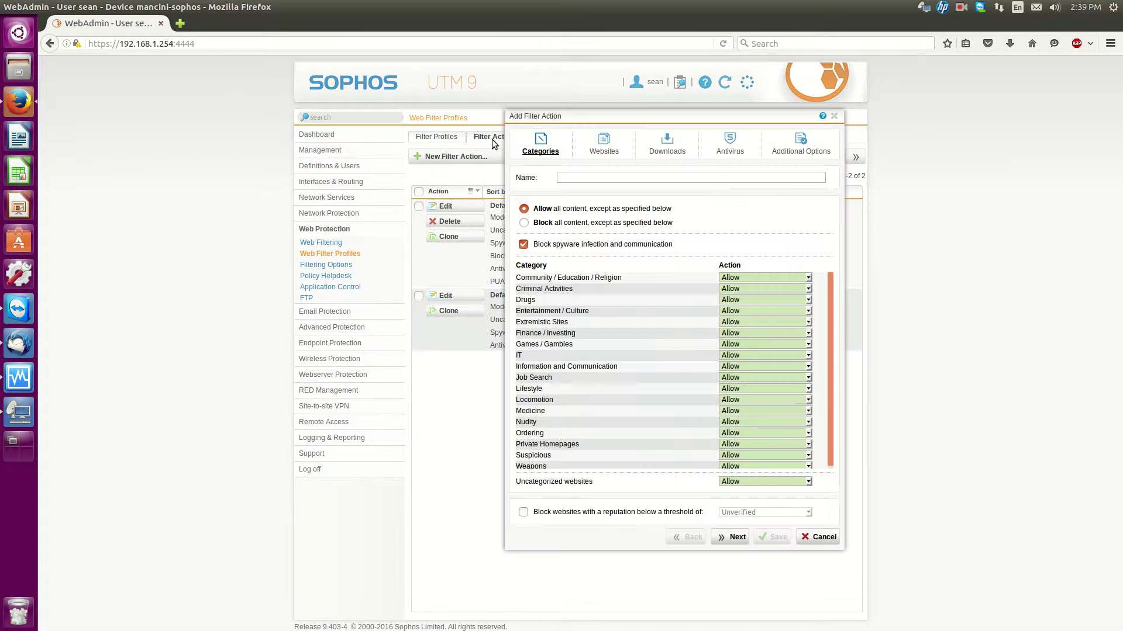
pyautogui.click(610, 179)
pyautogui.scroll(-1, 680, 304)
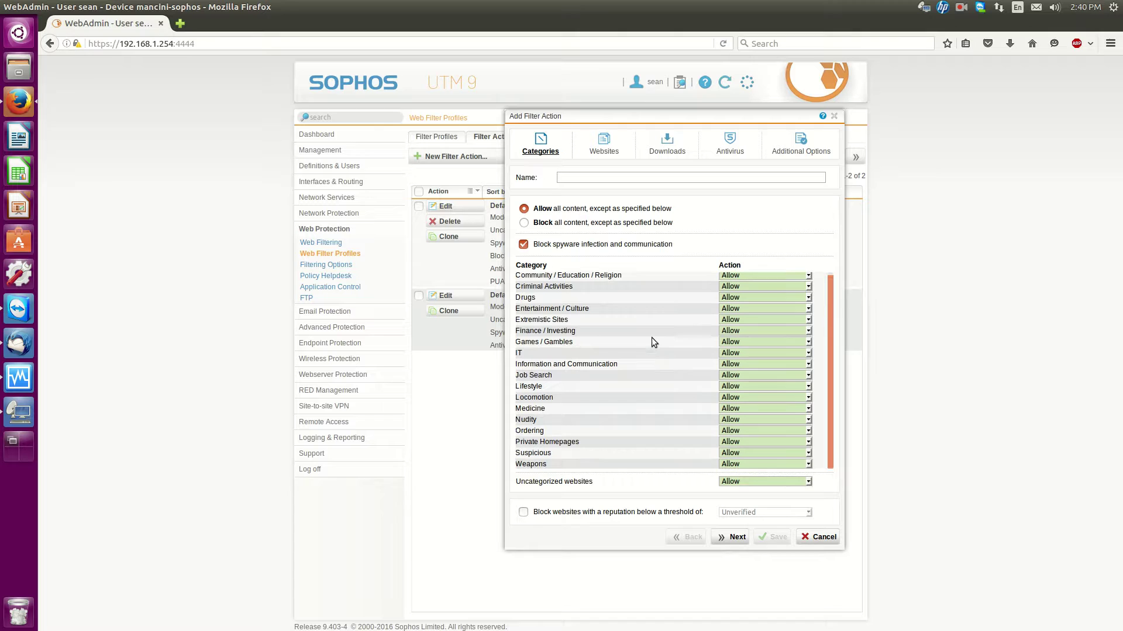
pyautogui.scroll(1, 651, 338)
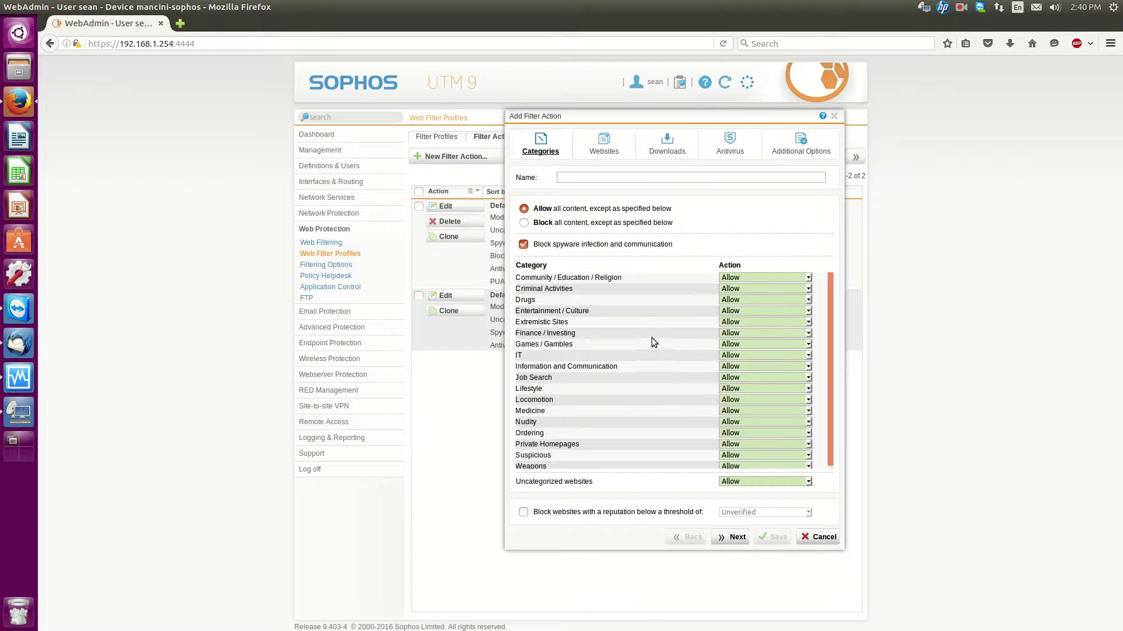
pyautogui.click(819, 536)
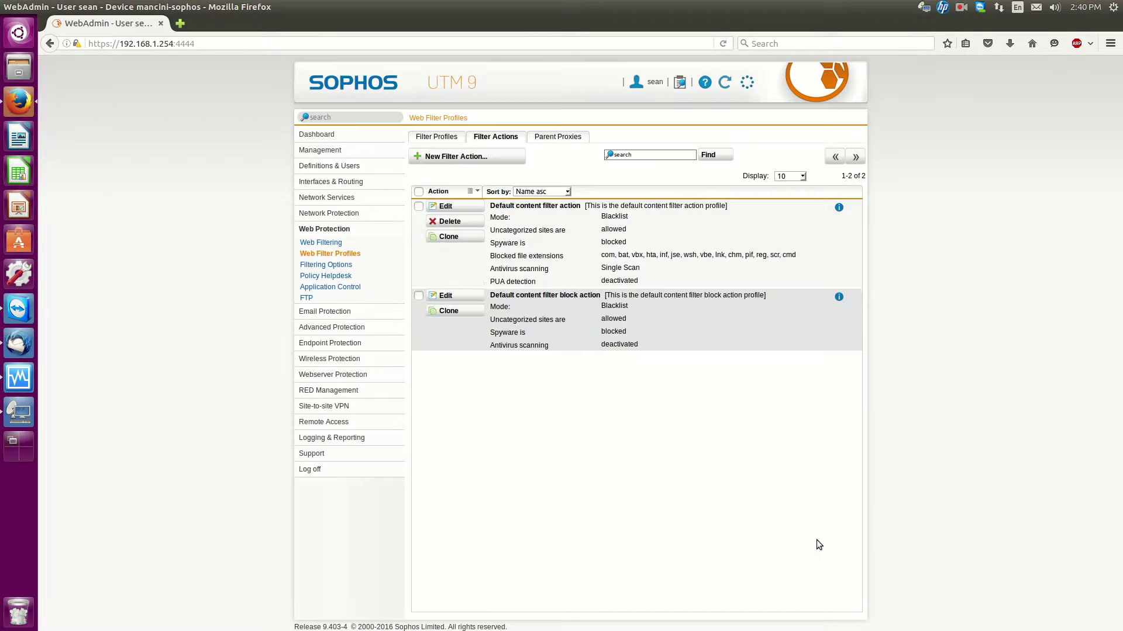
pyautogui.click(325, 243)
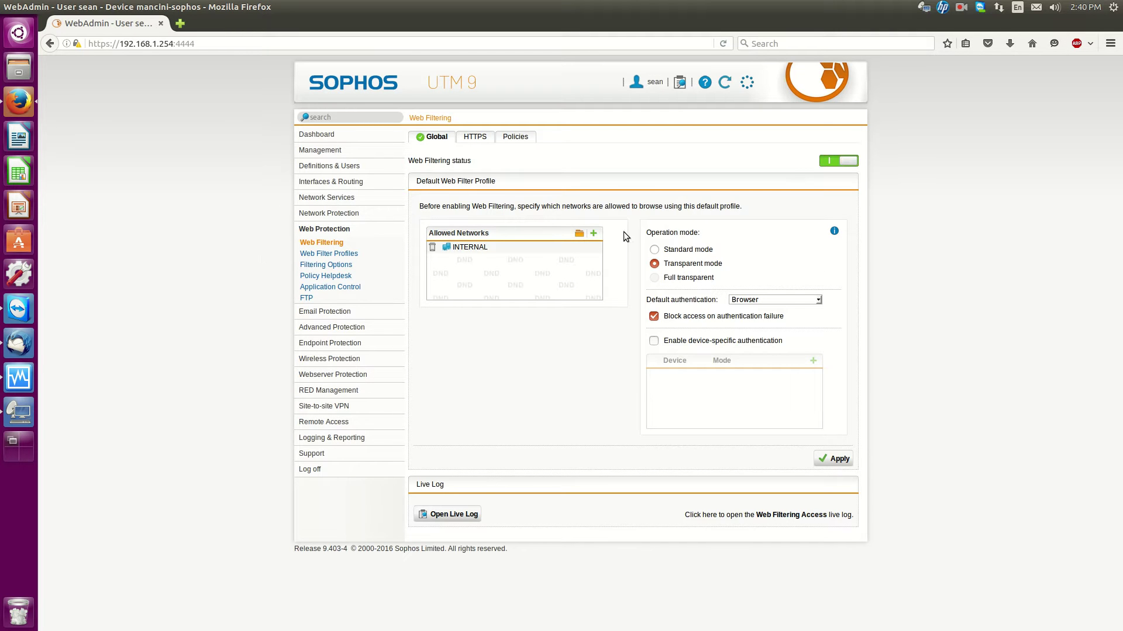
# - Review the local Users and Groups tabs under Definitions & Users
pyautogui.click(349, 168)
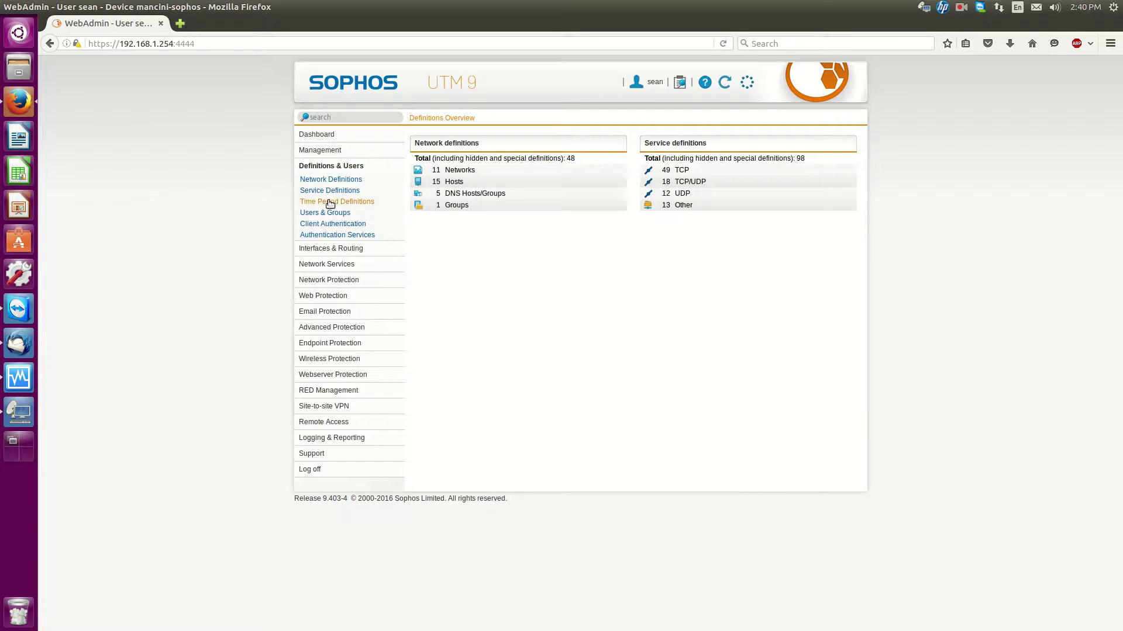
pyautogui.click(355, 214)
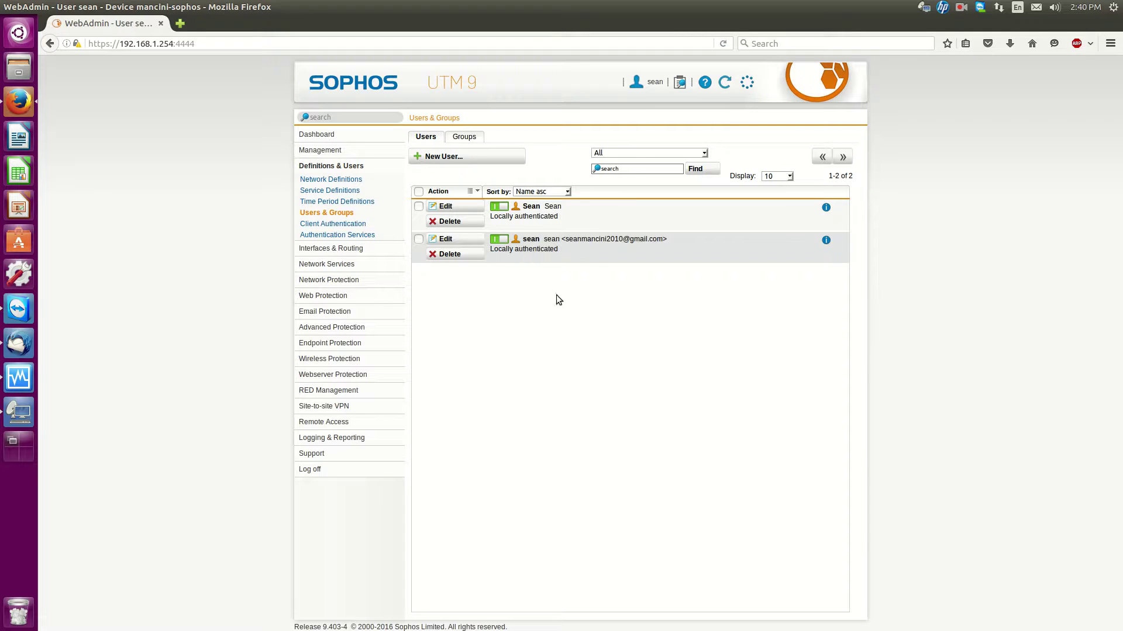
pyautogui.click(464, 137)
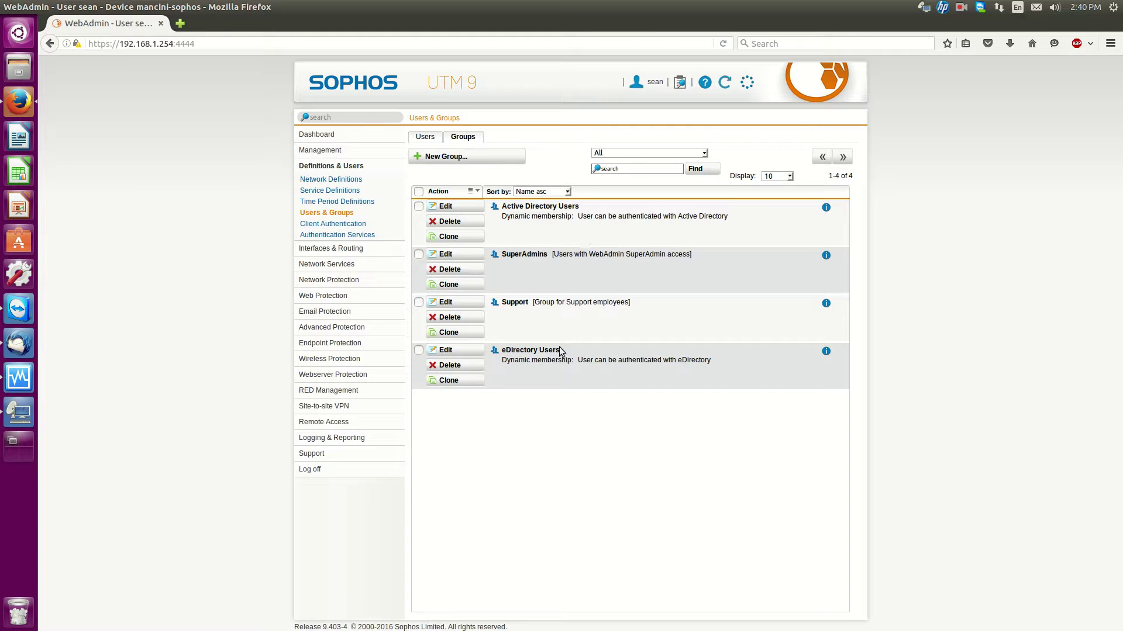
pyautogui.click(425, 137)
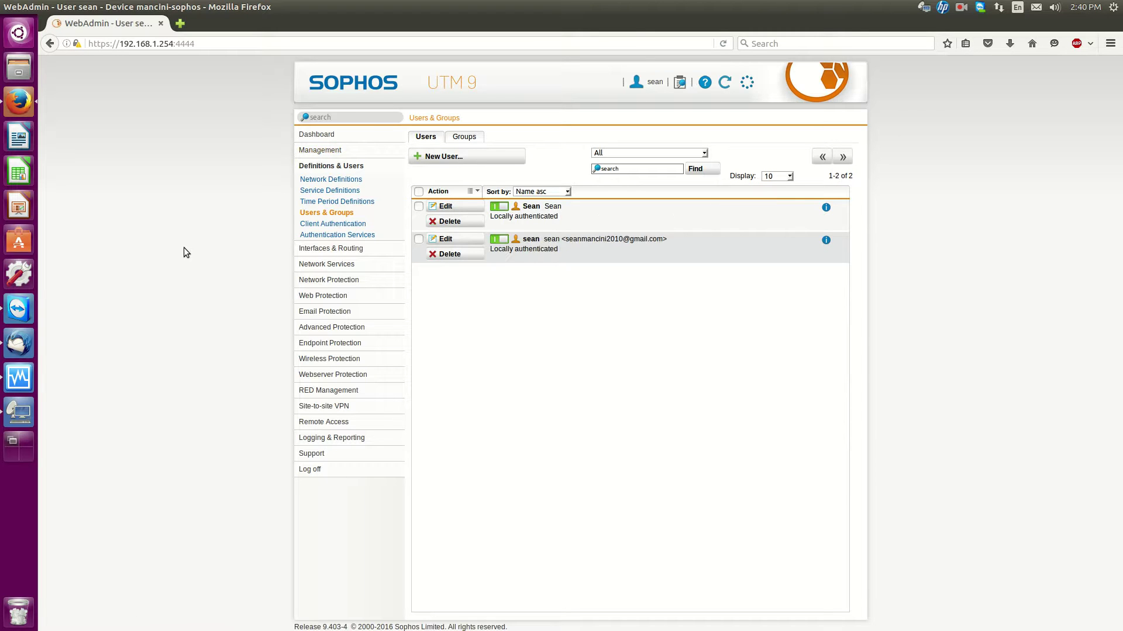
# - Open the Web Filter Profiles list under Web Protection
pyautogui.click(346, 281)
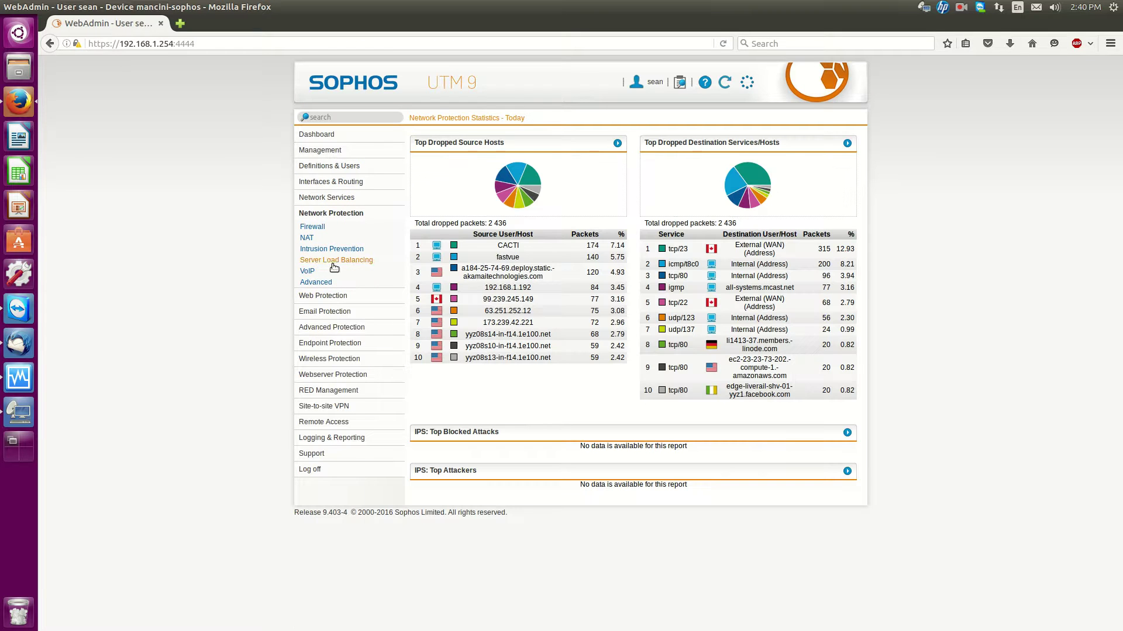
pyautogui.click(334, 297)
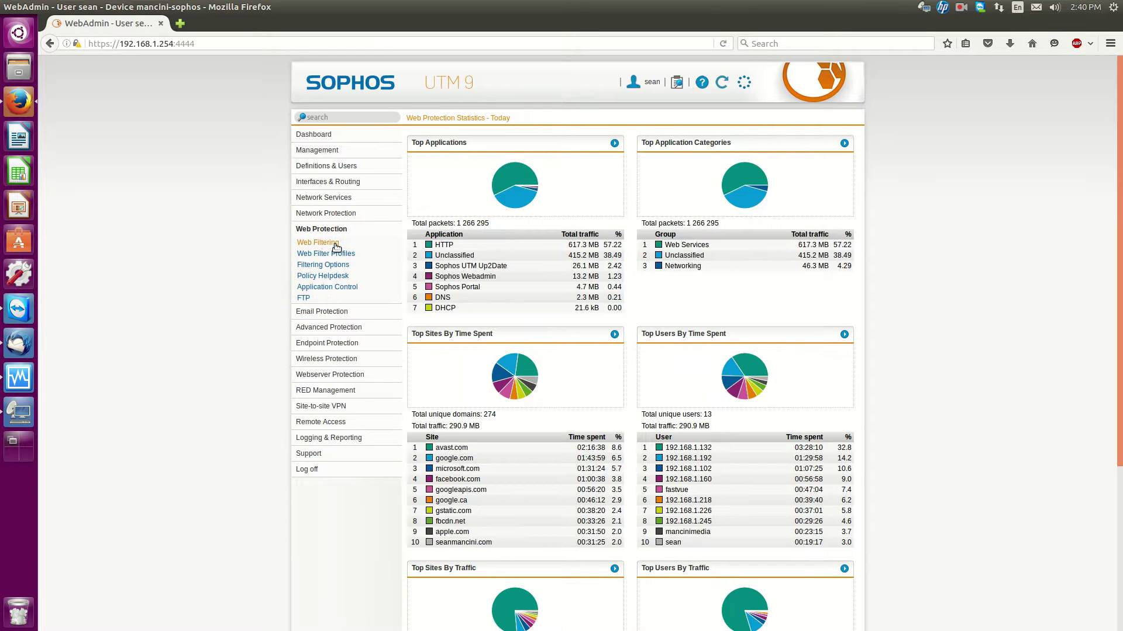
pyautogui.click(331, 253)
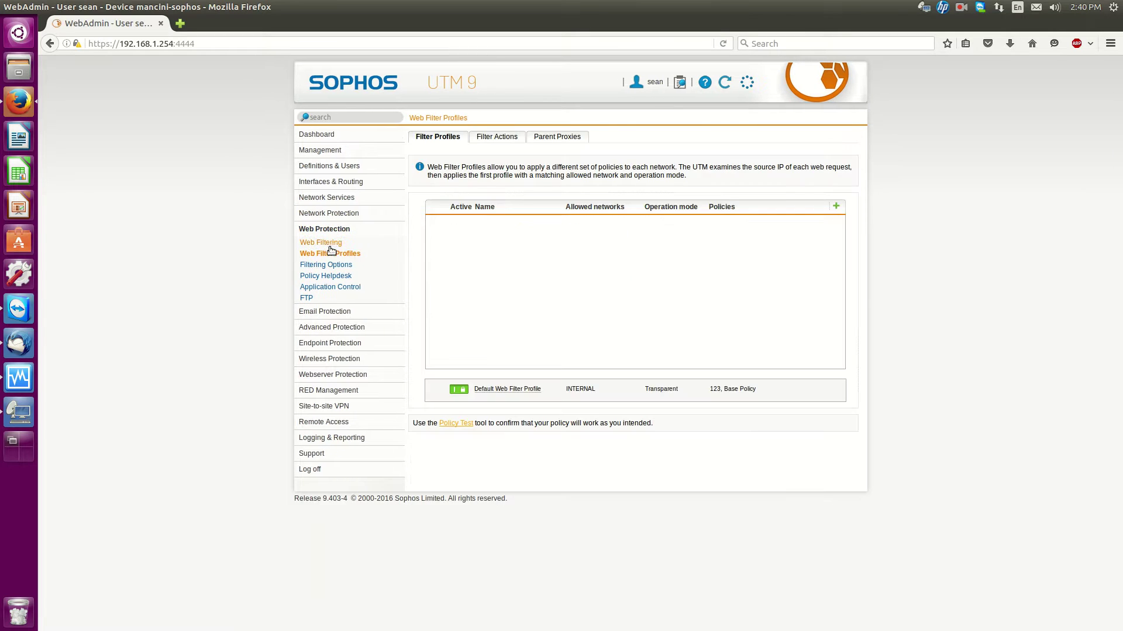
# - On Web Filtering > Global, keep Browser as the Default authentication and apply the Default Web Filter Profile
pyautogui.click(337, 243)
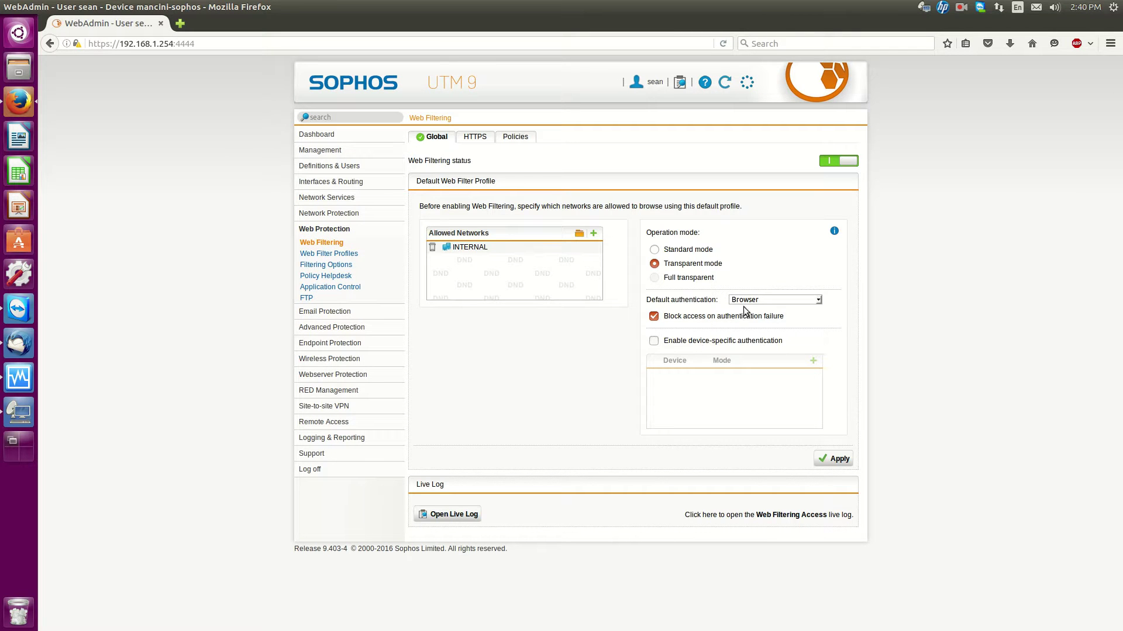
pyautogui.click(748, 302)
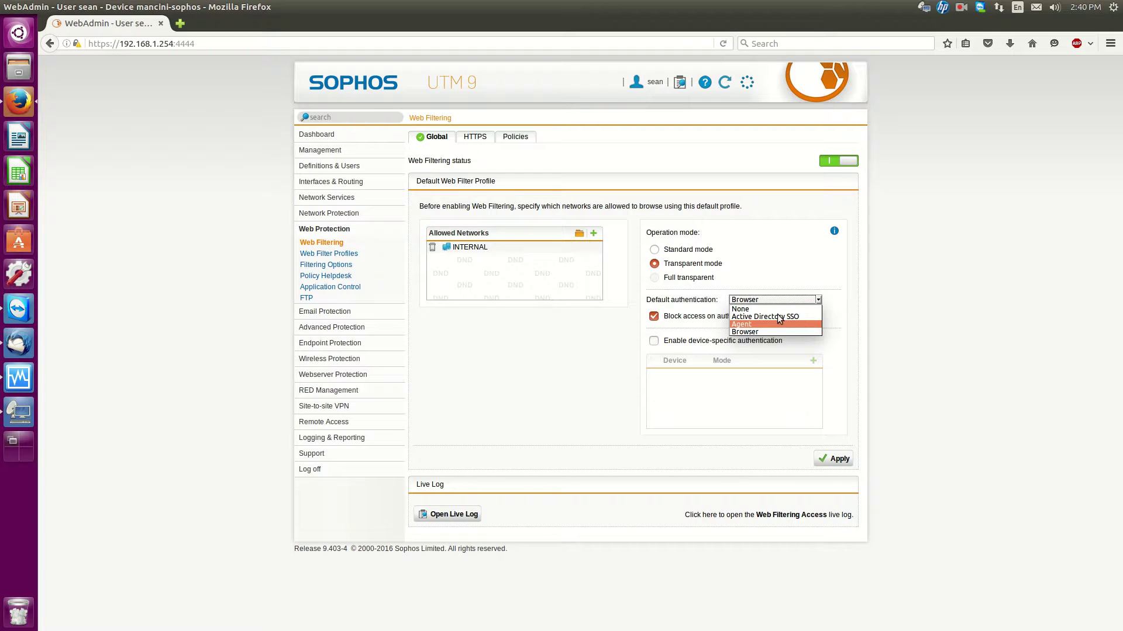
pyautogui.click(783, 263)
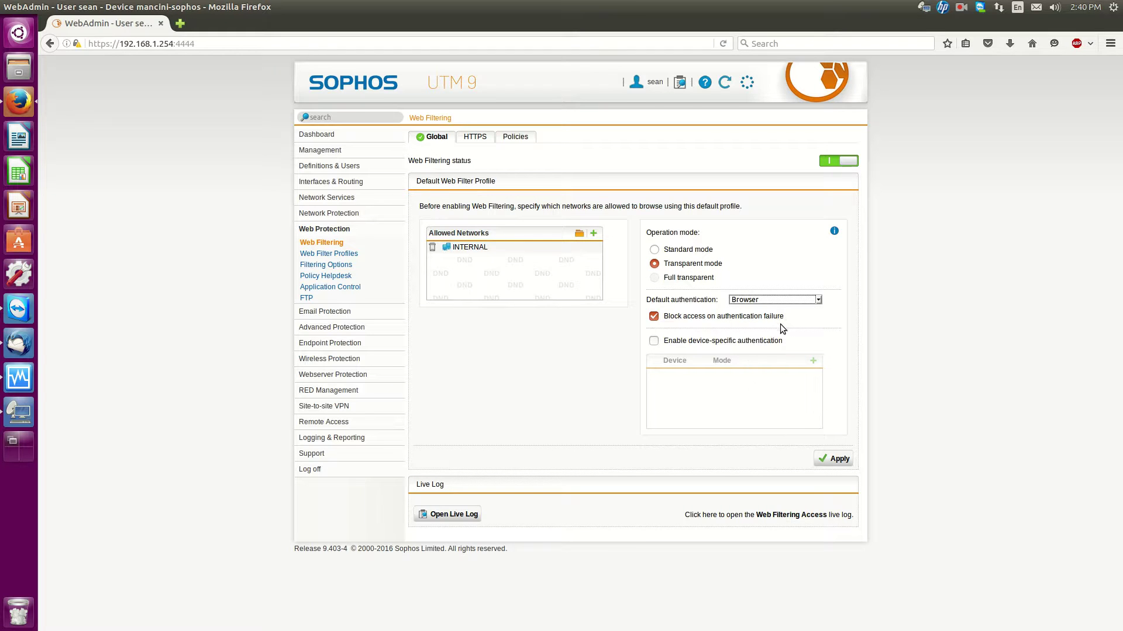
pyautogui.click(780, 300)
pyautogui.click(781, 300)
pyautogui.click(780, 300)
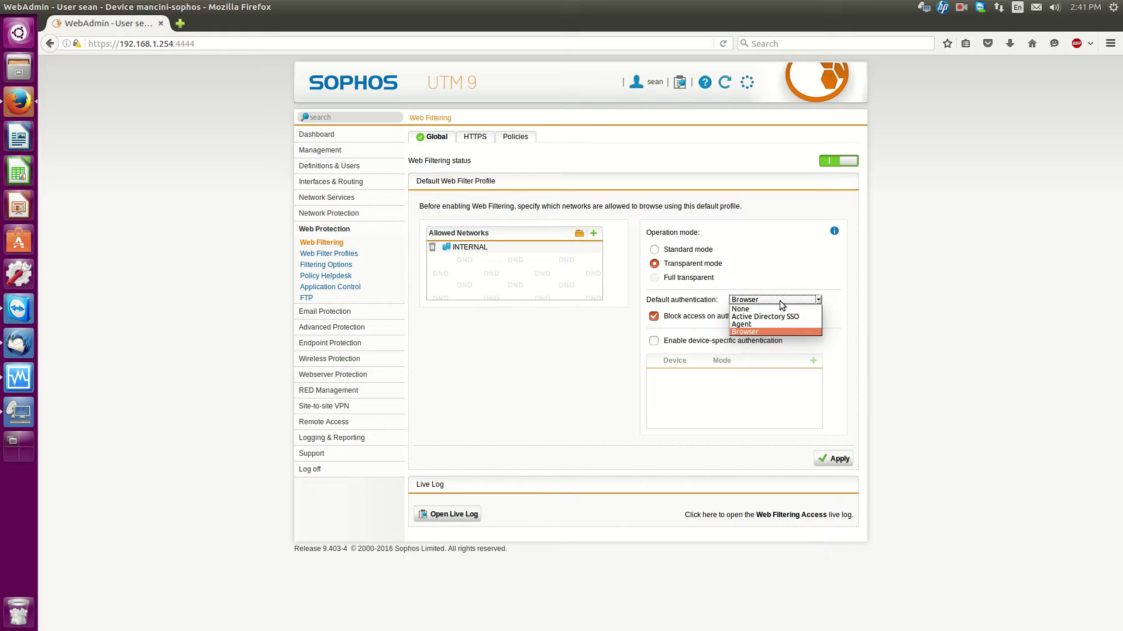
pyautogui.click(780, 301)
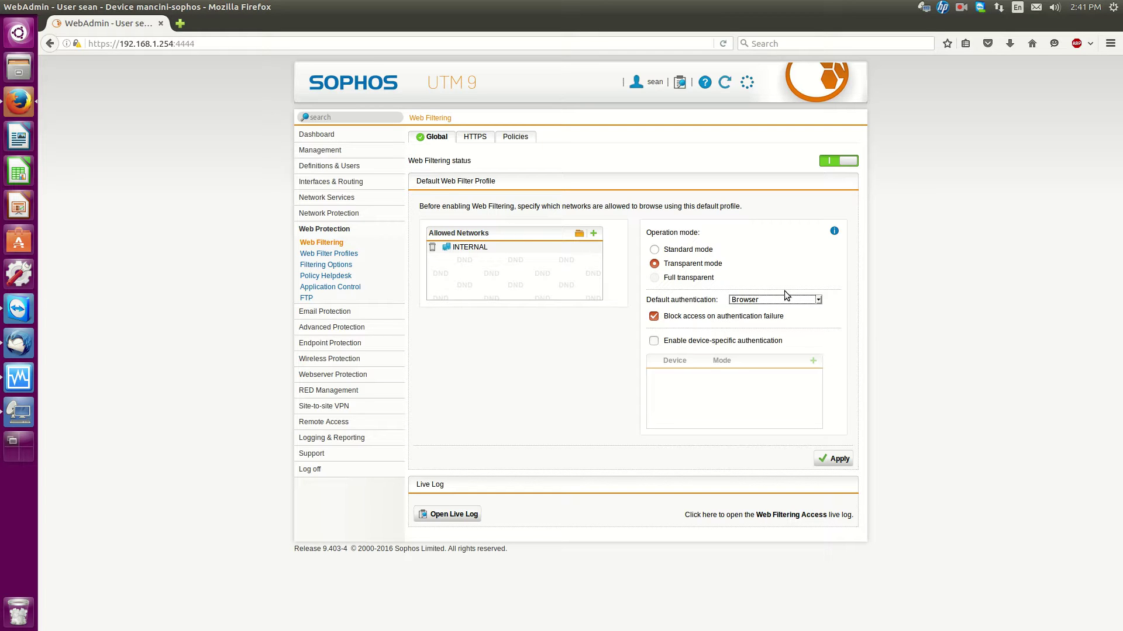
pyautogui.click(829, 457)
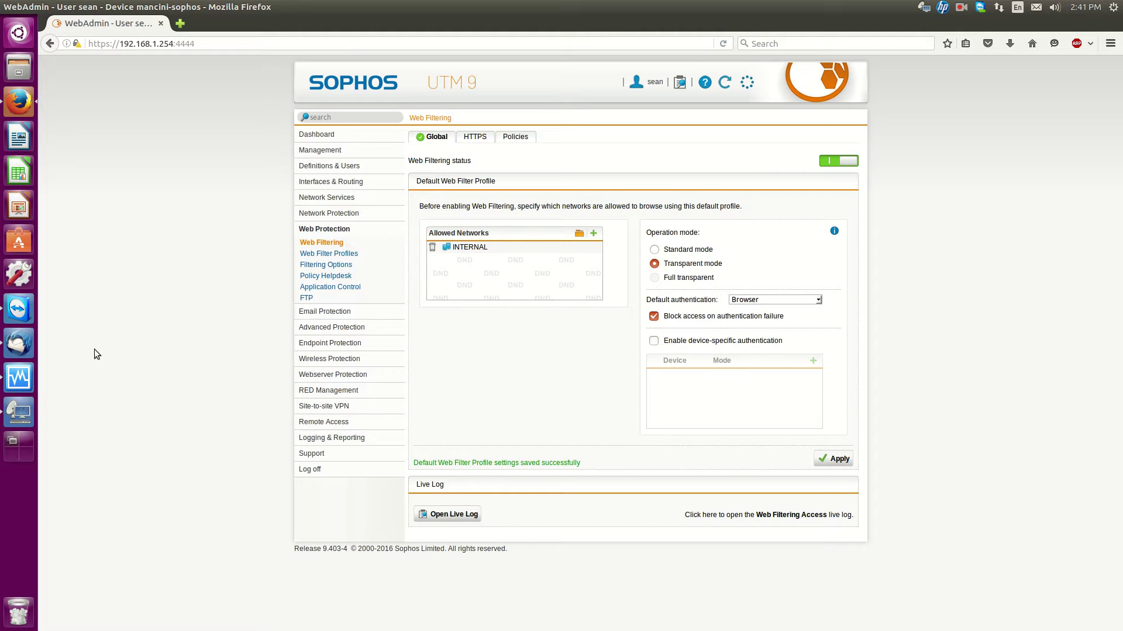
# - On the winsvr Windows client, load google.ca in a new Chrome tab to trigger the Sophos login
pyautogui.click(19, 412)
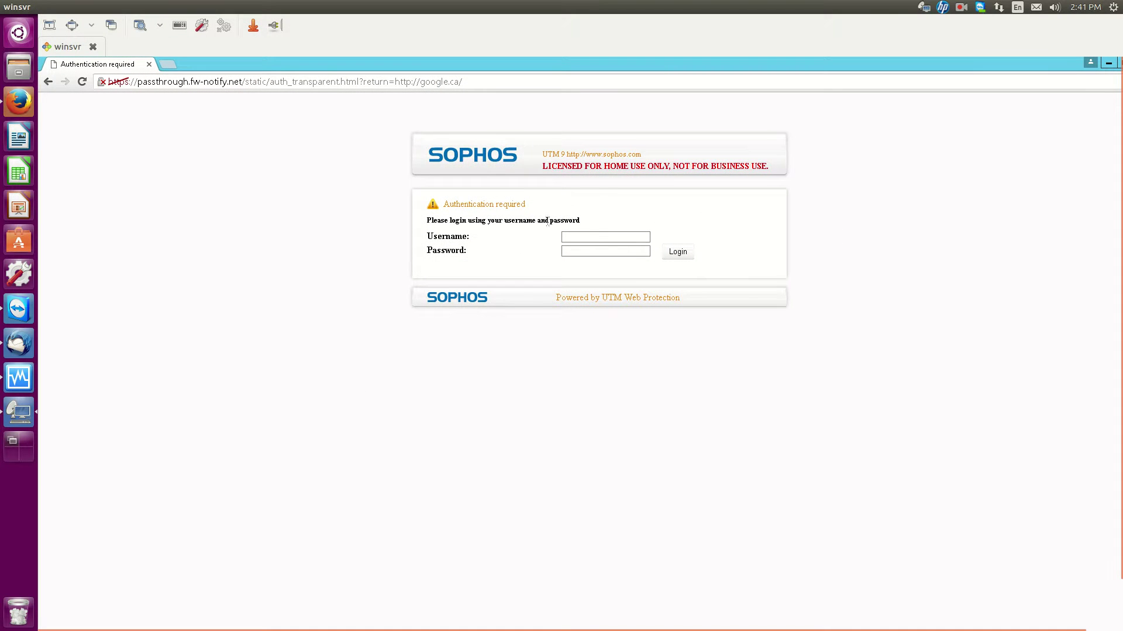
pyautogui.click(174, 62)
pyautogui.write('google.ca')
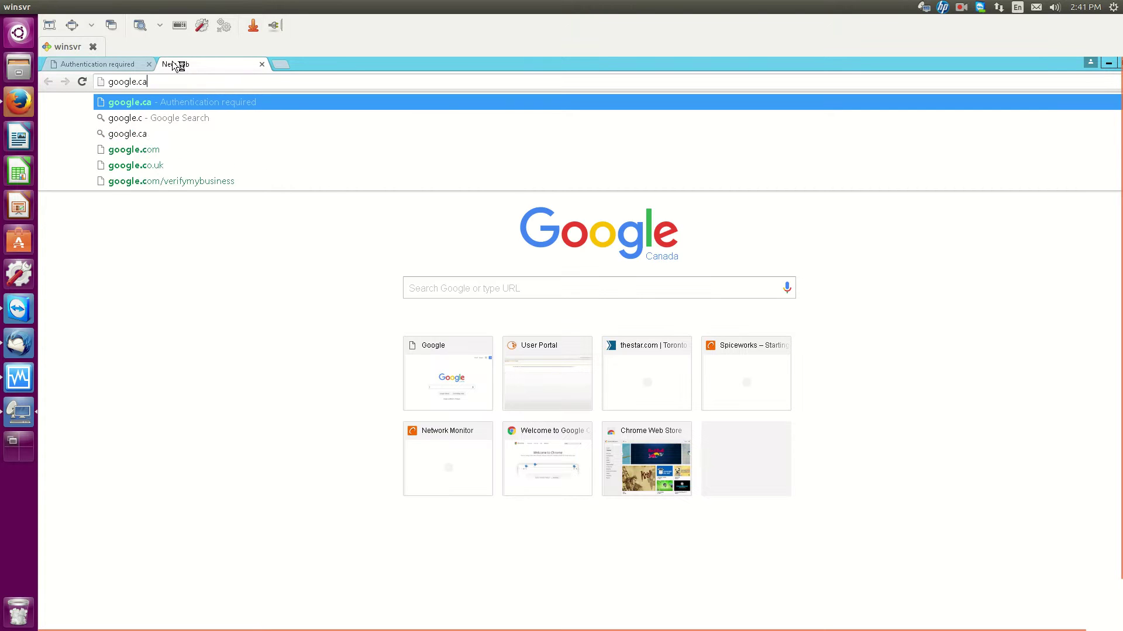
pyautogui.press('Return')
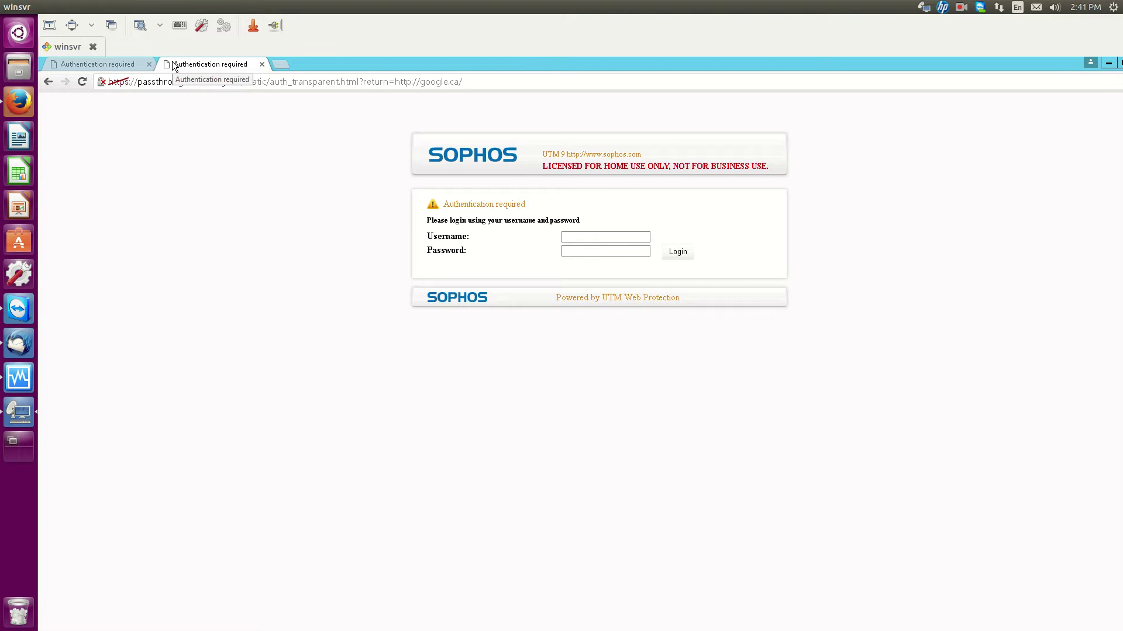
# - Enter the username on the Sophos authentication page and move to the Password field
pyautogui.click(603, 239)
pyautogui.write('sean')
pyautogui.press('Tab')
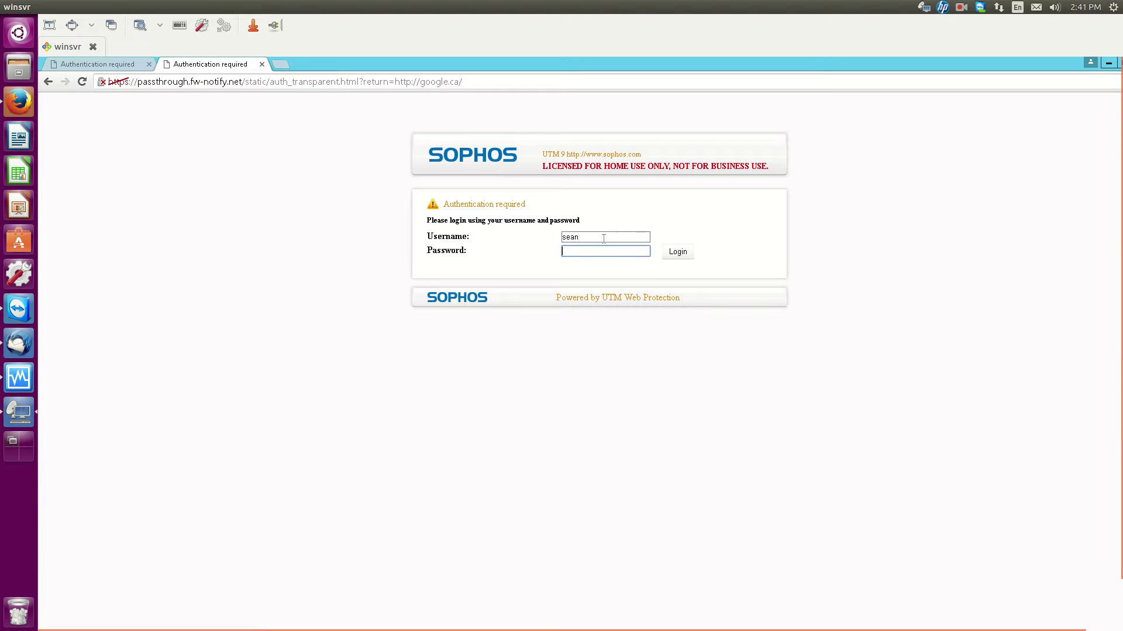
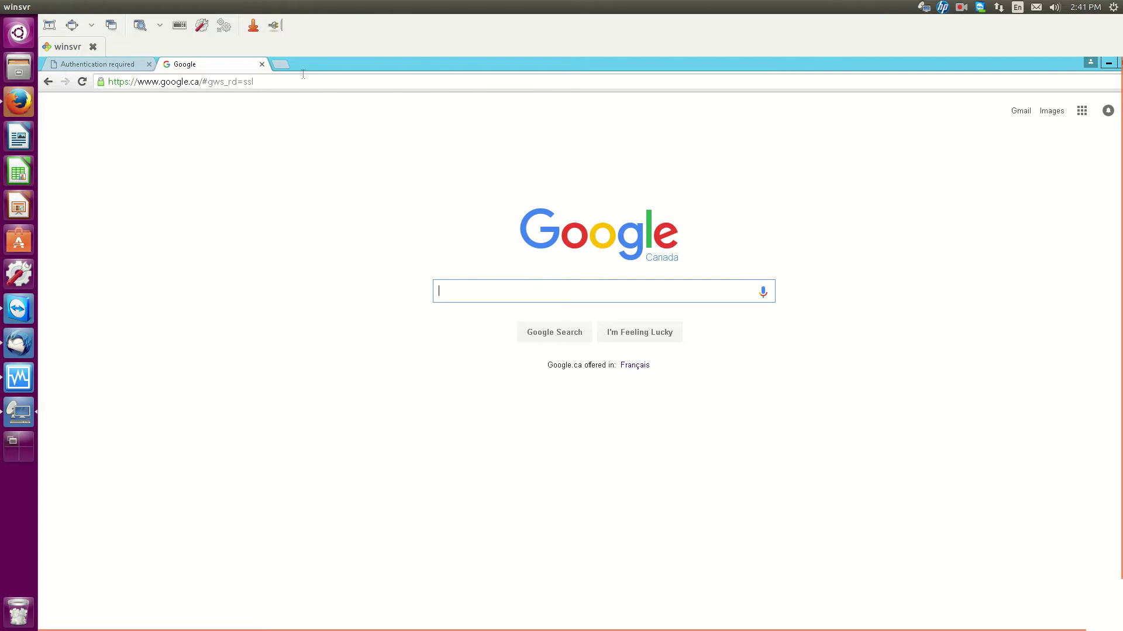
# - Load facebook in a new tab, get the privacy error, and switch back to Google
pyautogui.click(286, 63)
pyautogui.write('face')
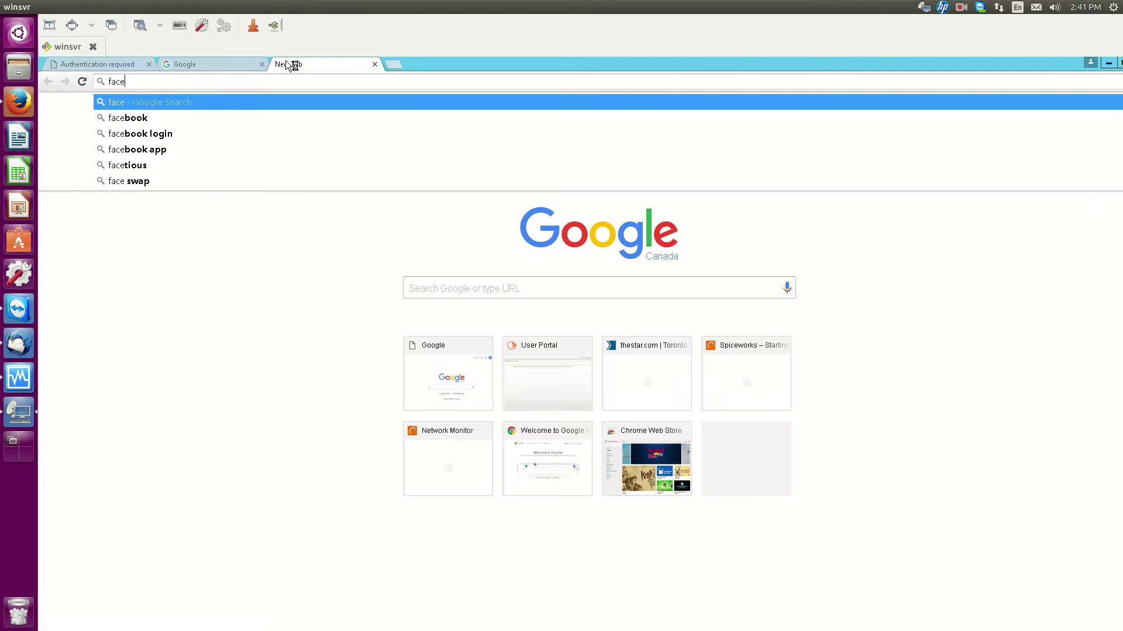
pyautogui.write('book')
pyautogui.press('Return')
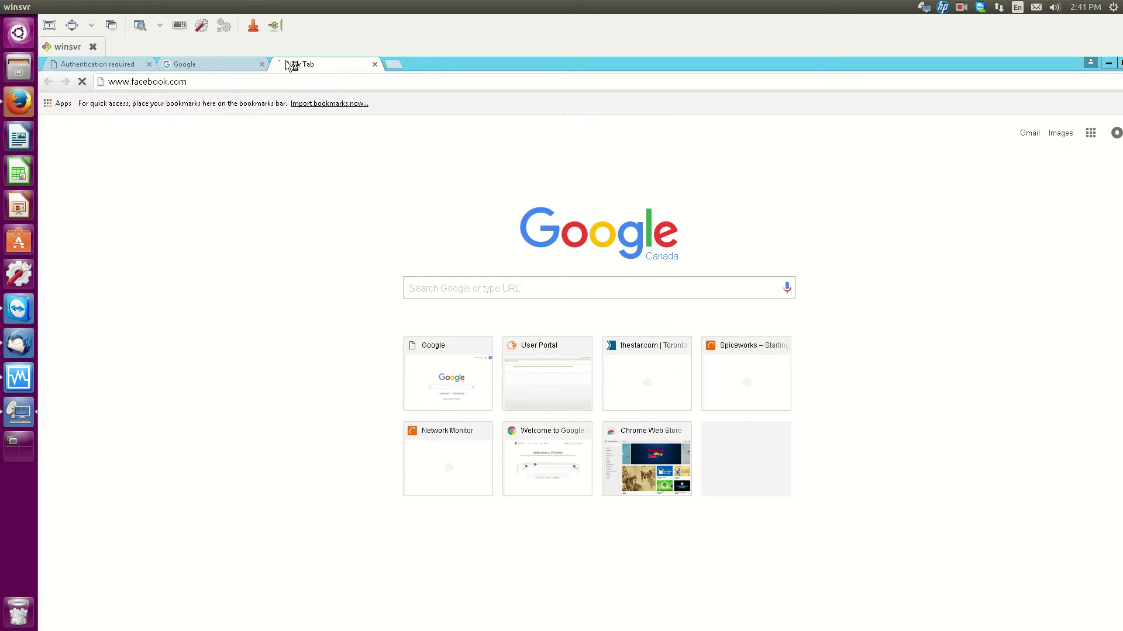
pyautogui.click(252, 65)
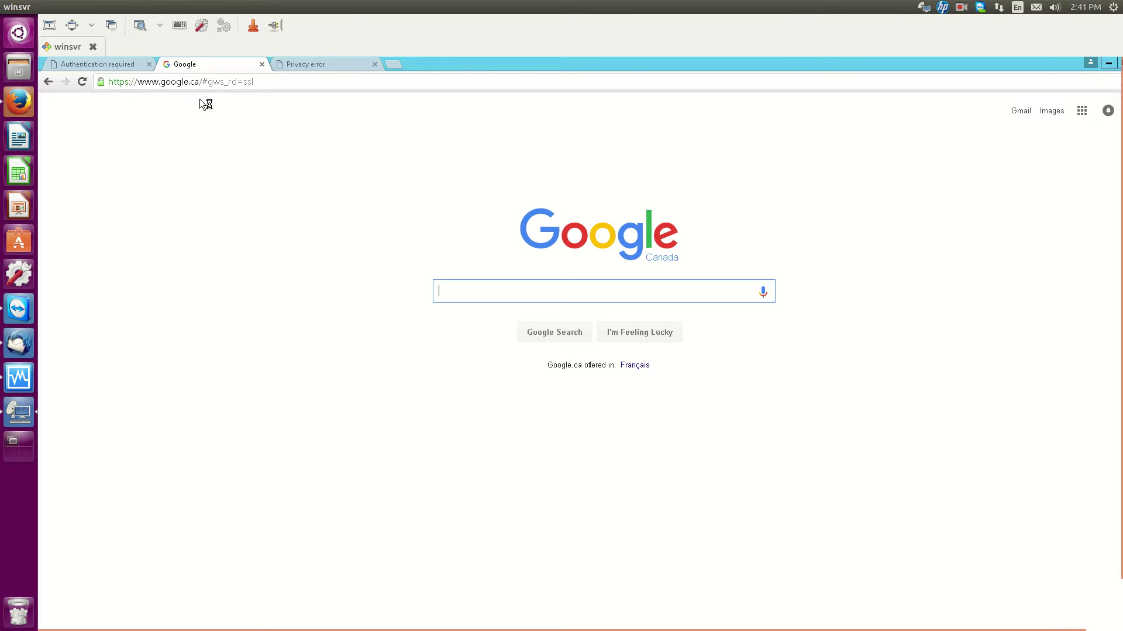
# - Recheck the facebook.com privacy error, return to Google, and minimize the remote desktop window
pyautogui.click(290, 63)
pyautogui.click(241, 64)
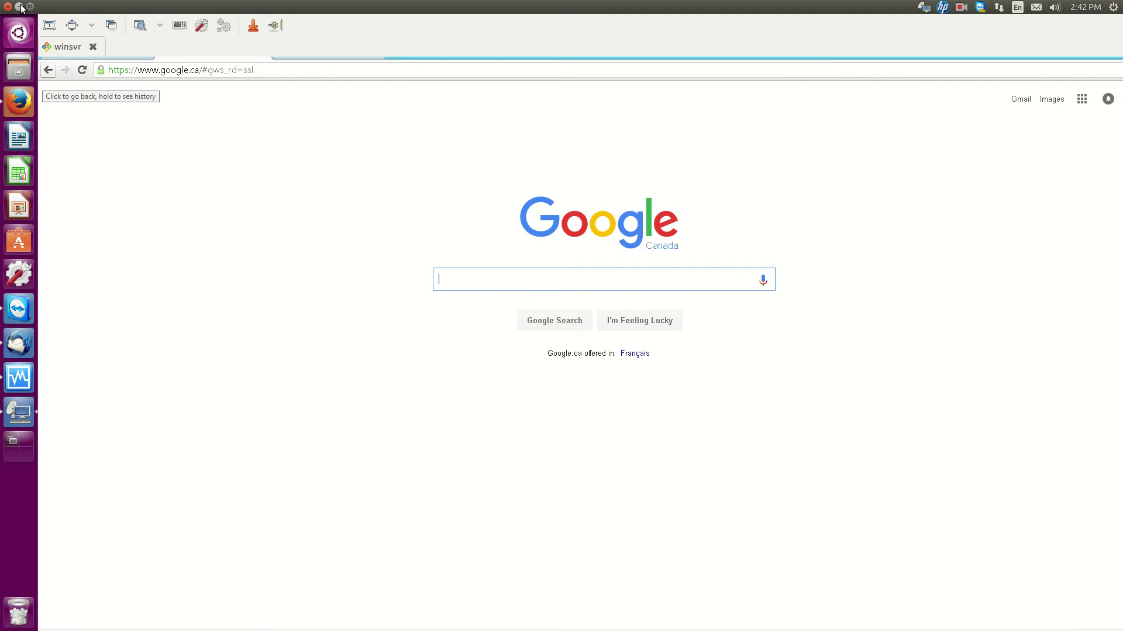
pyautogui.click(21, 7)
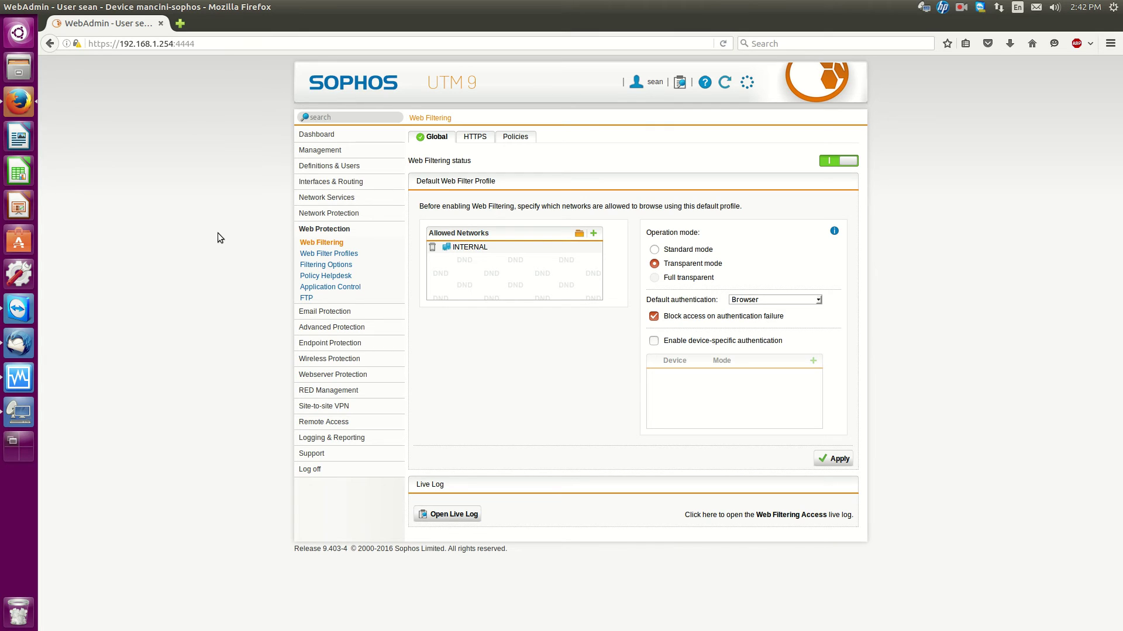
pyautogui.click(328, 255)
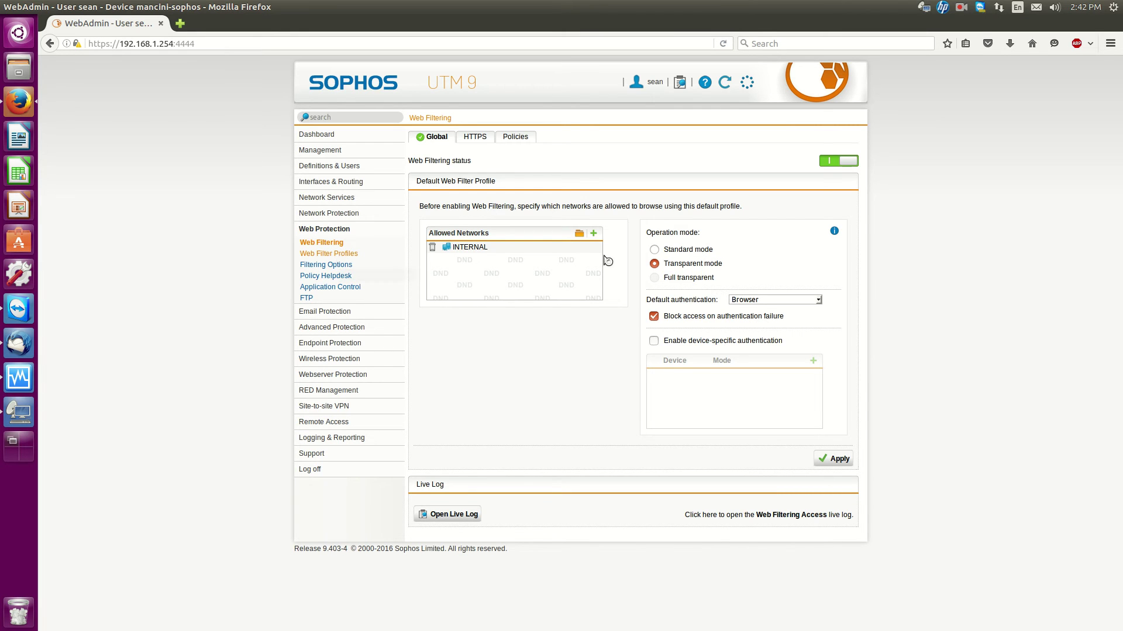